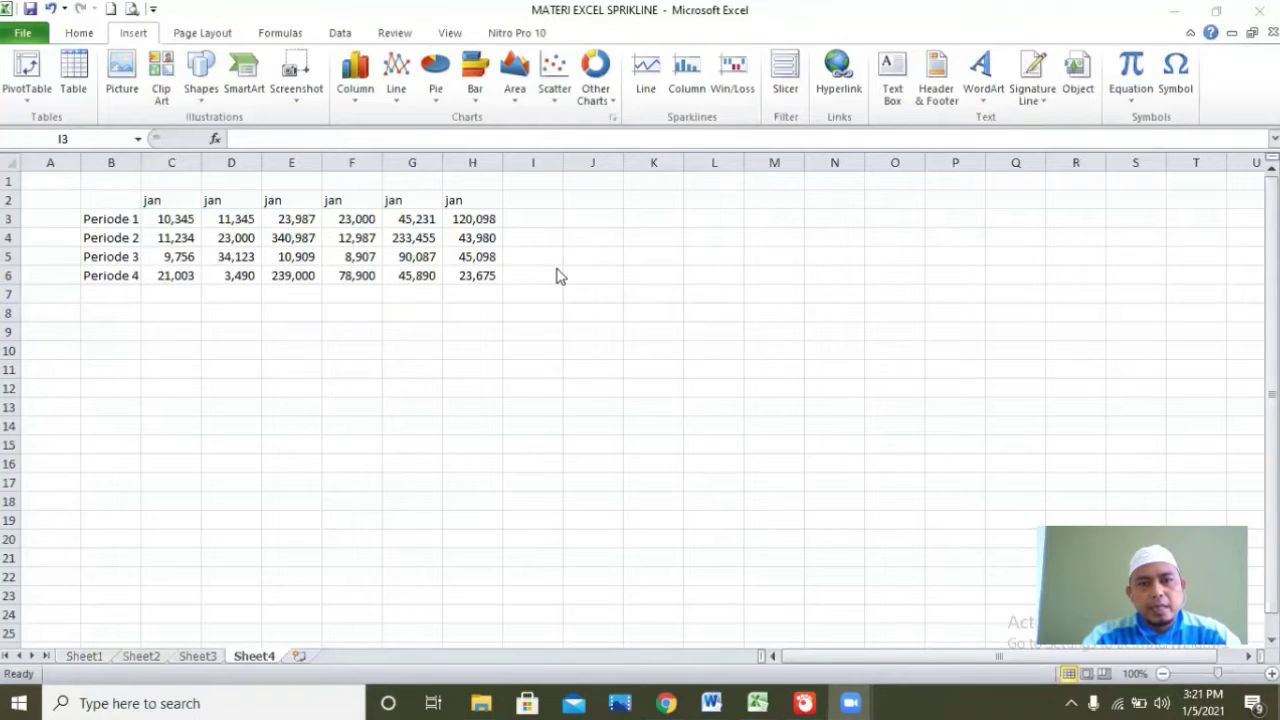
Step: Insert a line chart of the Sheet4 period data, place it beside the table, and delete it
{"action": "left_click", "coordinate": [535, 219]}
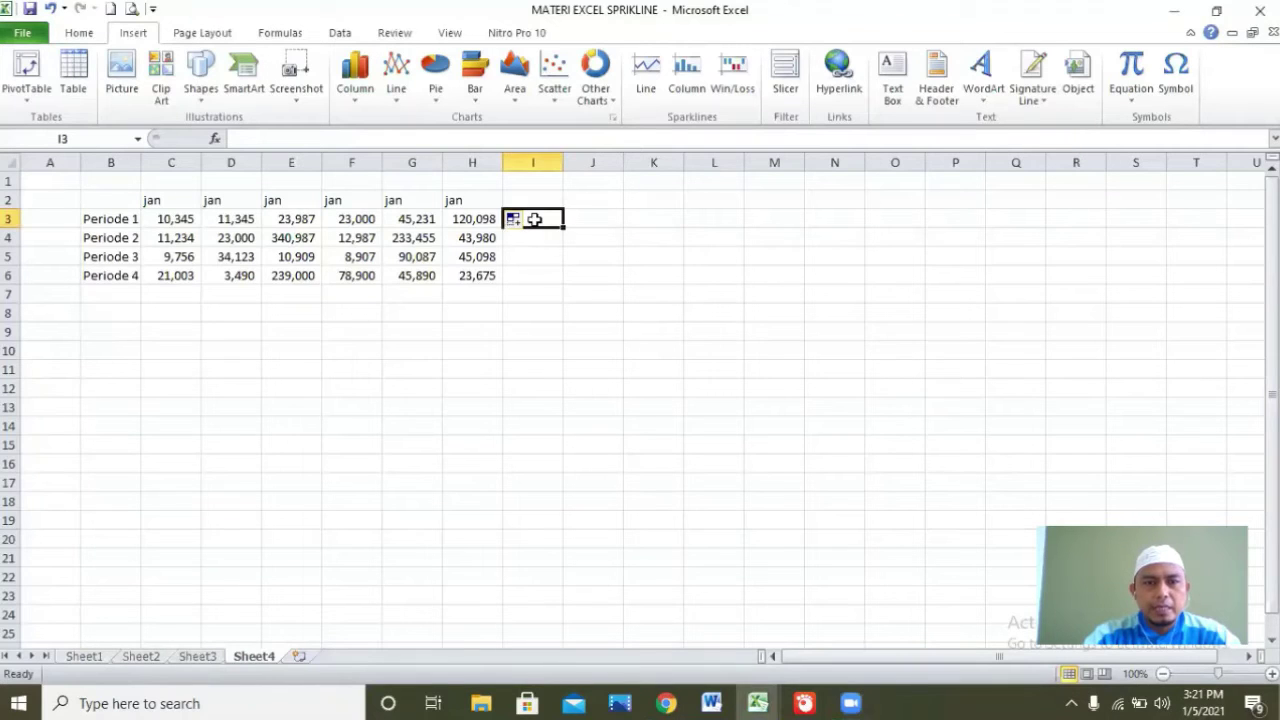
{"action": "left_click", "coordinate": [397, 80]}
{"action": "left_click", "coordinate": [401, 158]}
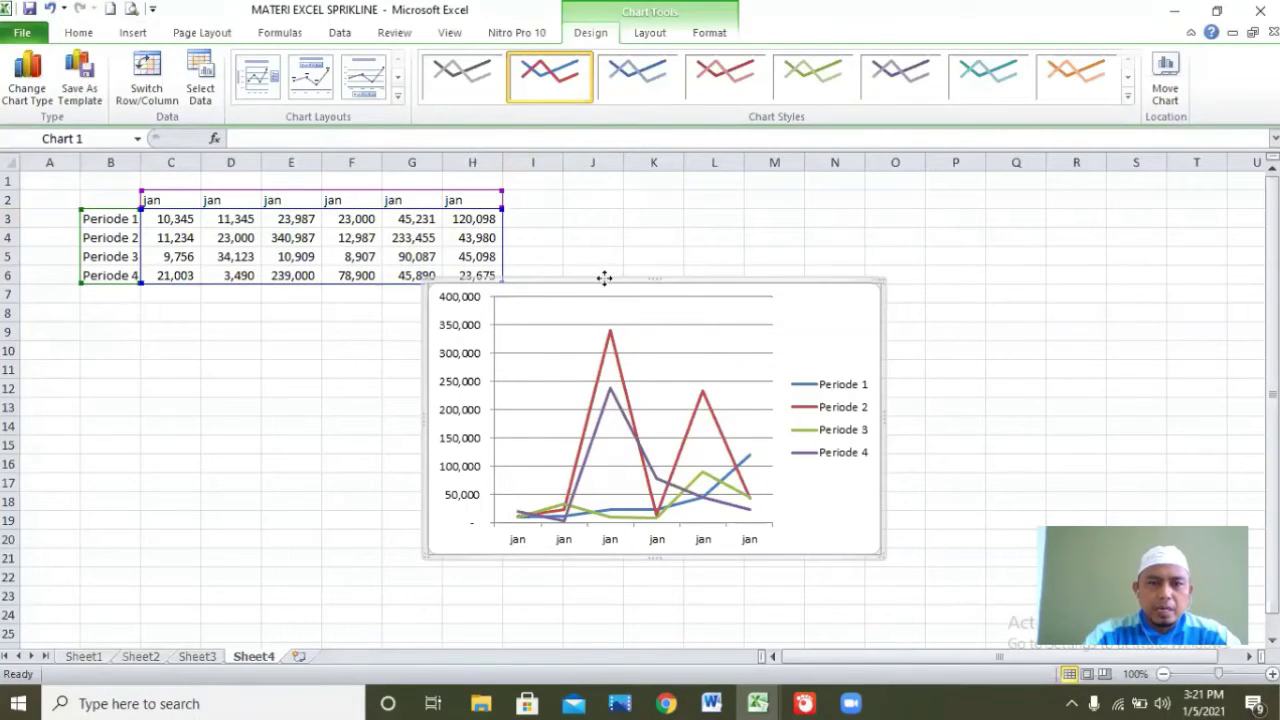
{"action": "left_click_drag", "start_coordinate": [606, 280], "coordinate": [693, 191]}
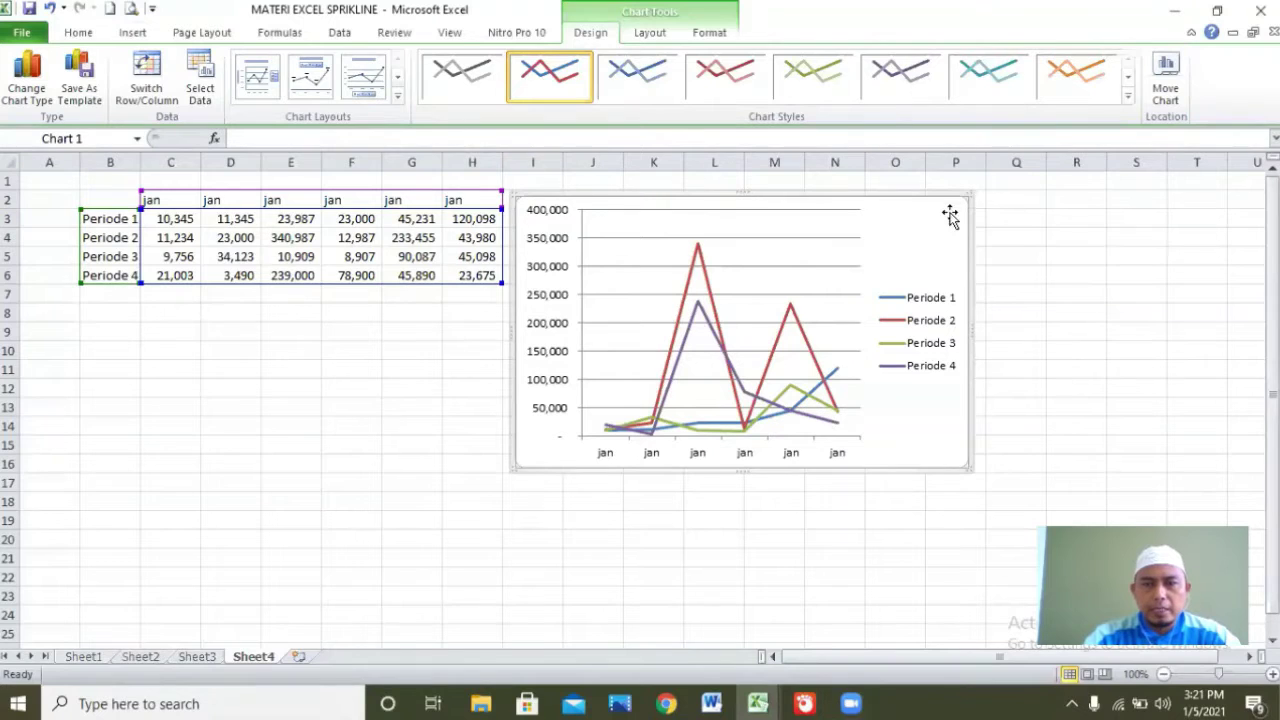
{"action": "key", "text": "Delete"}
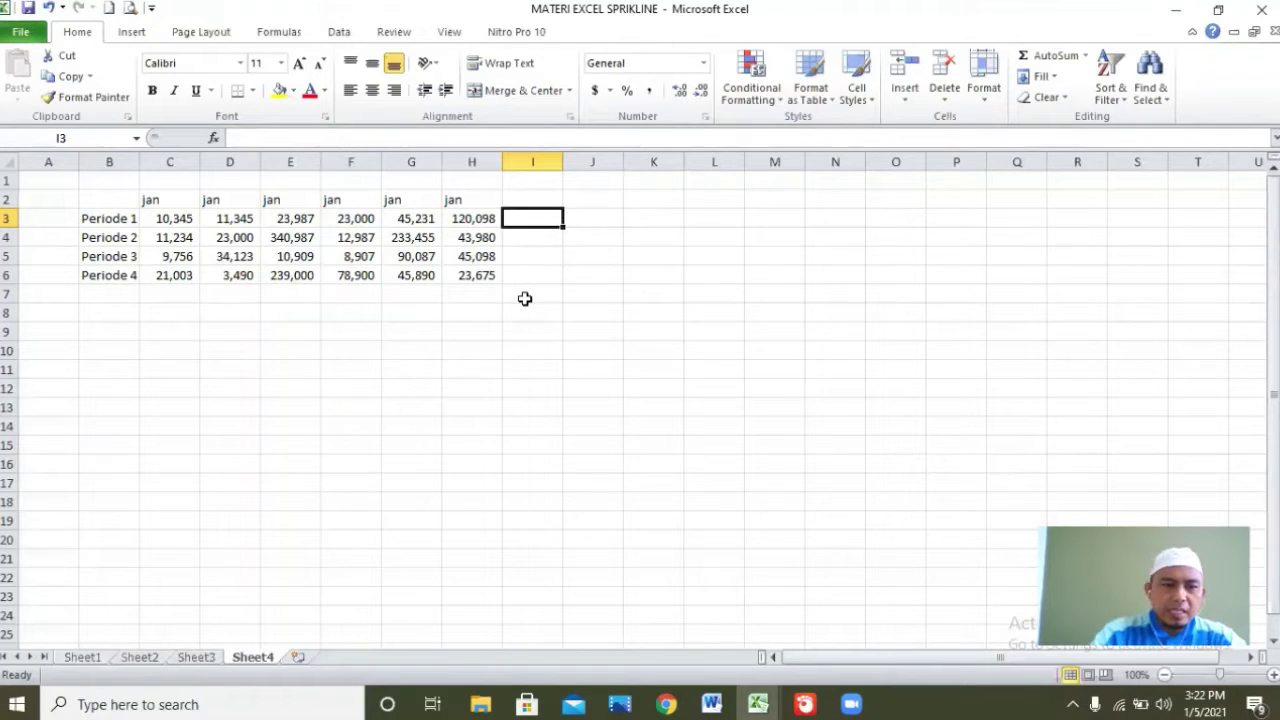
Step: Create a Line sparkline in H5 on Sheet1 from B5:G5 and fill it down to H9
{"action": "left_click", "coordinate": [82, 657]}
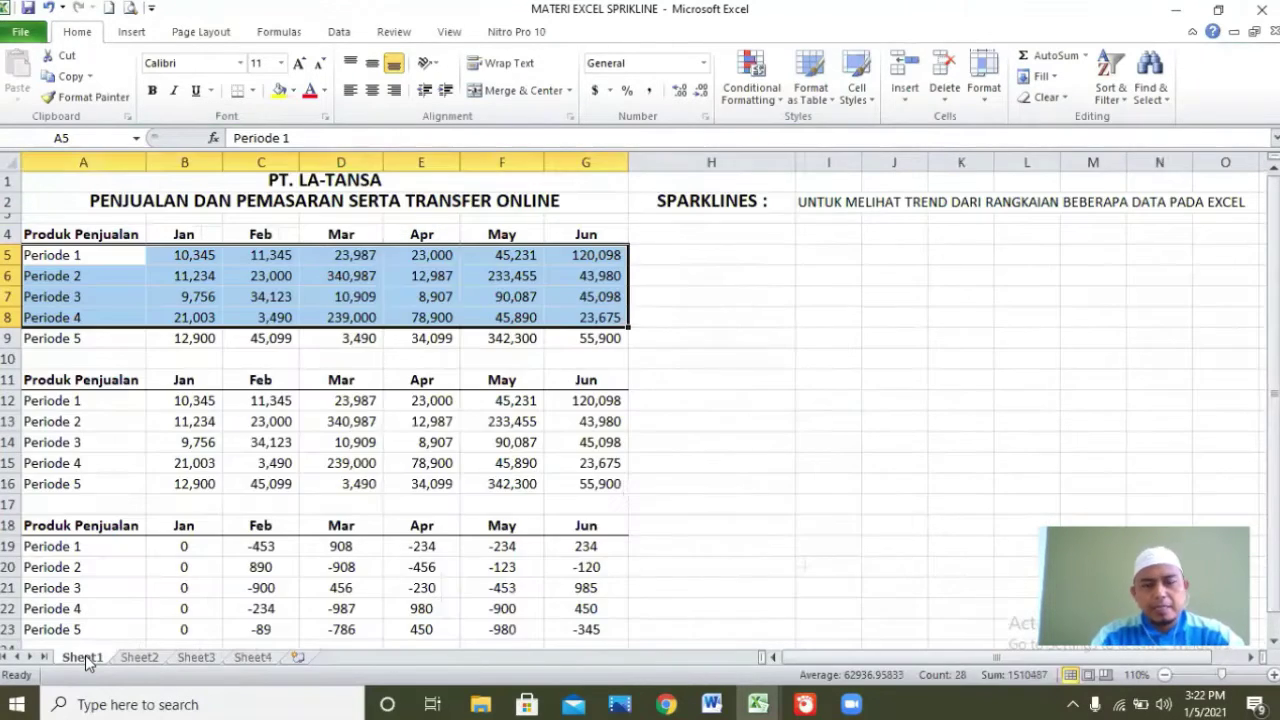
{"action": "left_click", "coordinate": [689, 250]}
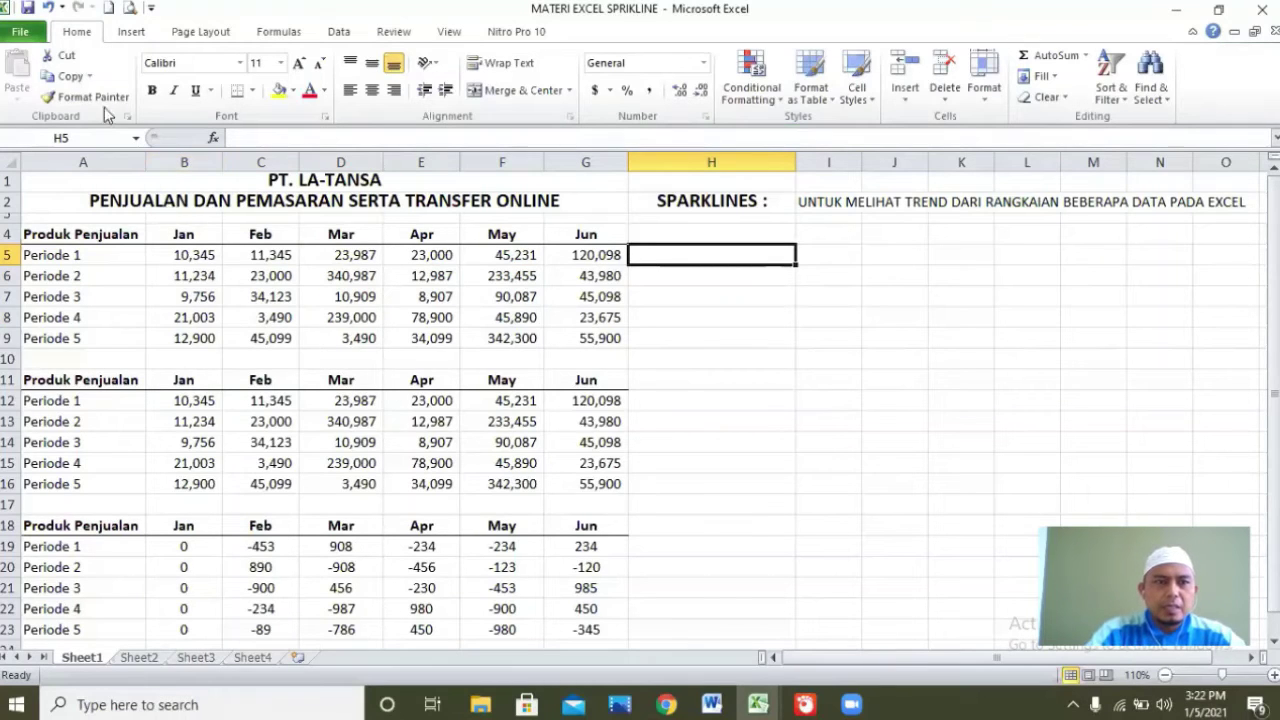
{"action": "left_click", "coordinate": [141, 35]}
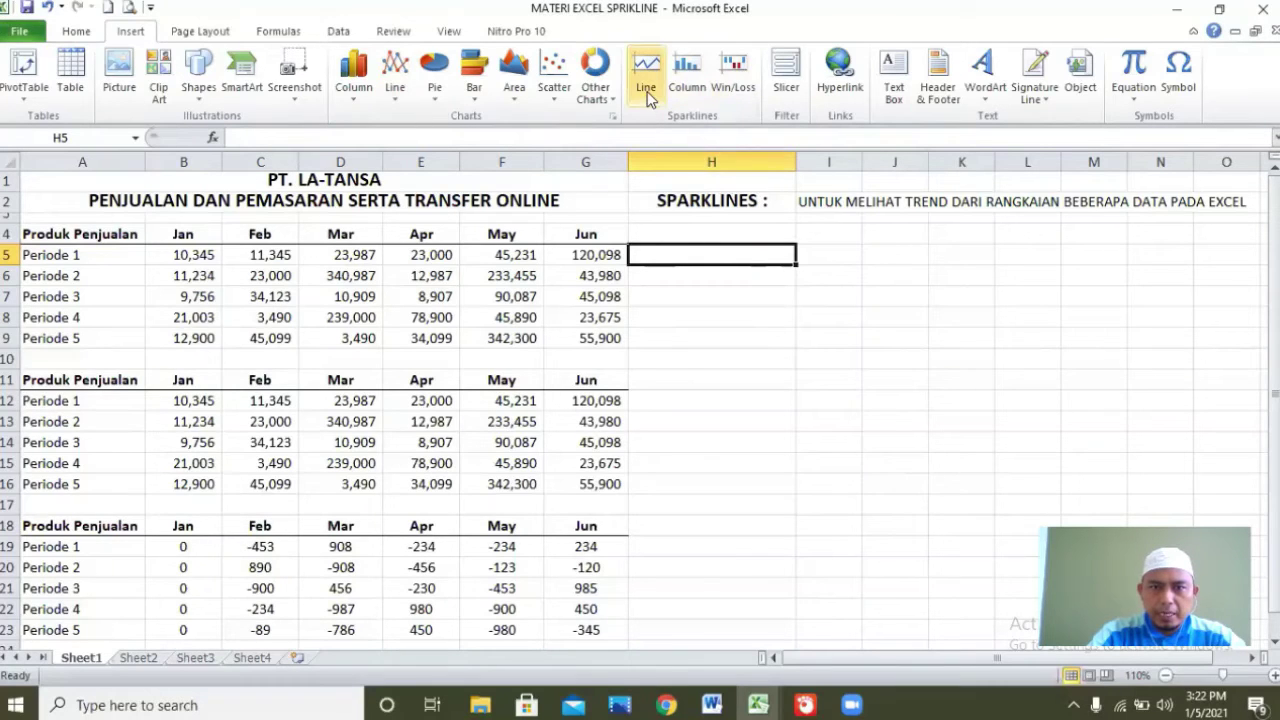
{"action": "left_click", "coordinate": [691, 272]}
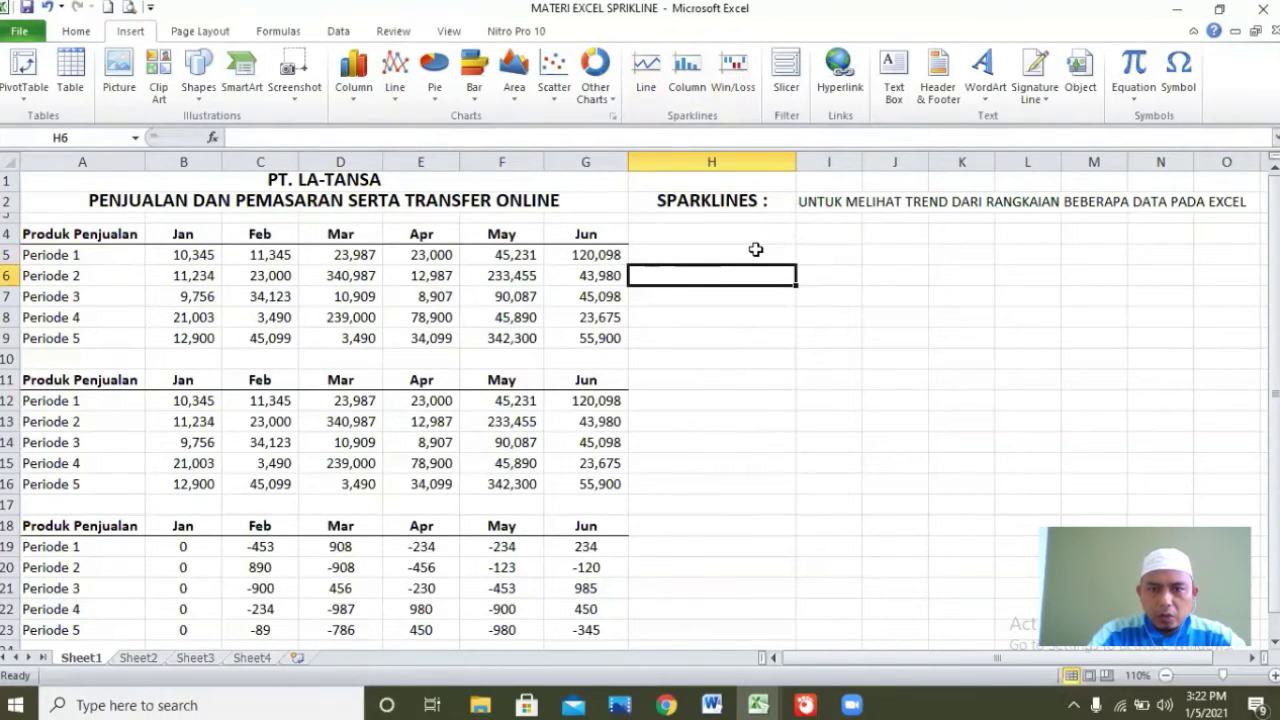
{"action": "left_click", "coordinate": [695, 255]}
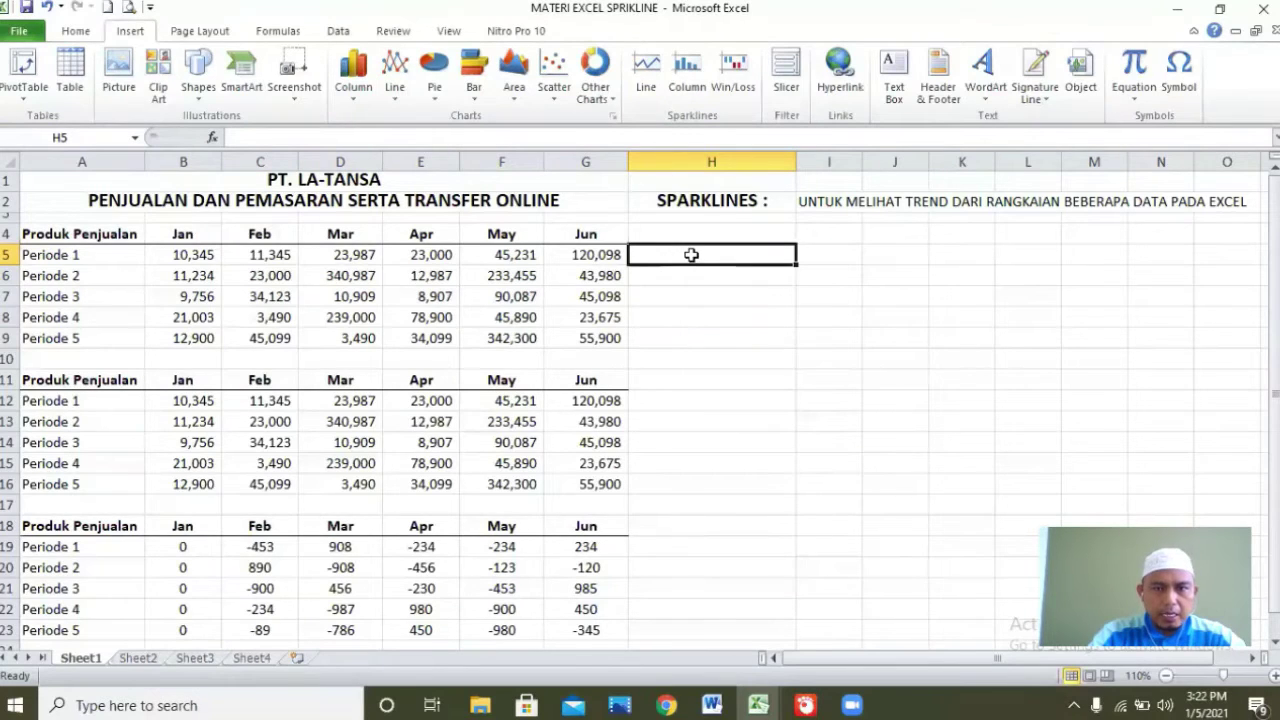
{"action": "left_click", "coordinate": [646, 82]}
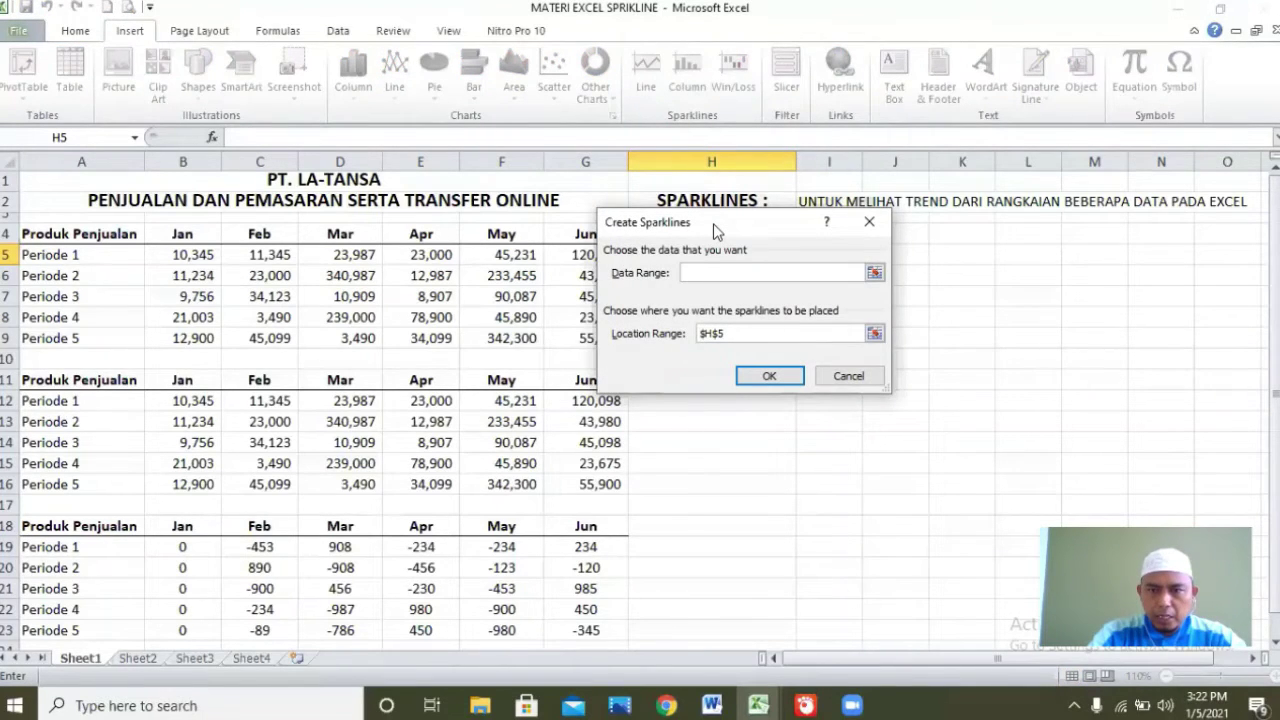
{"action": "left_click_drag", "start_coordinate": [714, 226], "coordinate": [927, 226]}
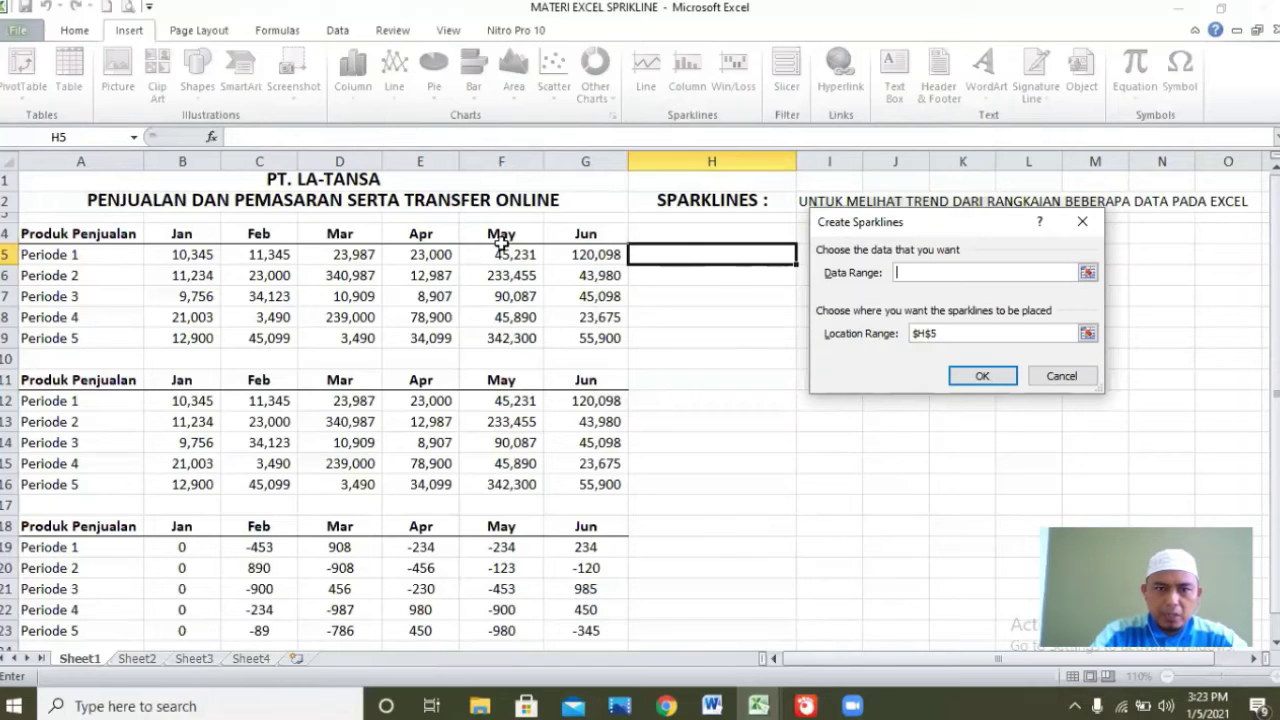
{"action": "left_click", "coordinate": [172, 251]}
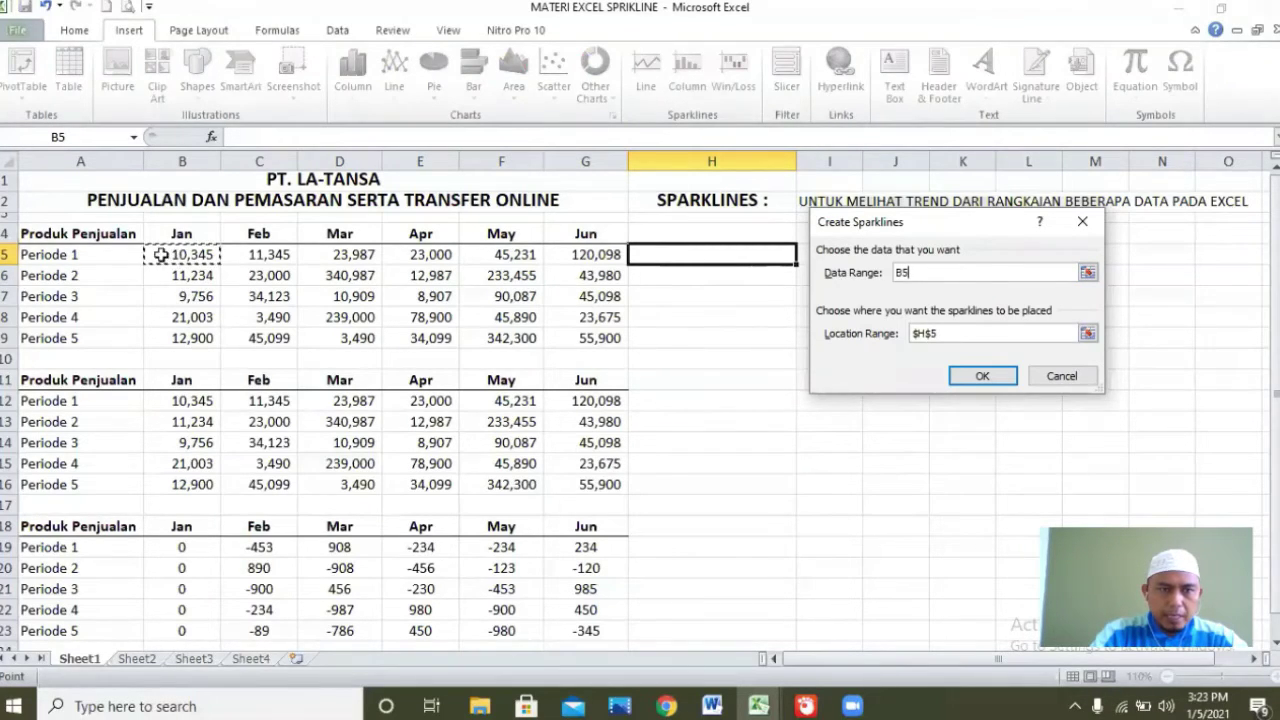
{"action": "left_click_drag", "start_coordinate": [160, 255], "coordinate": [538, 258]}
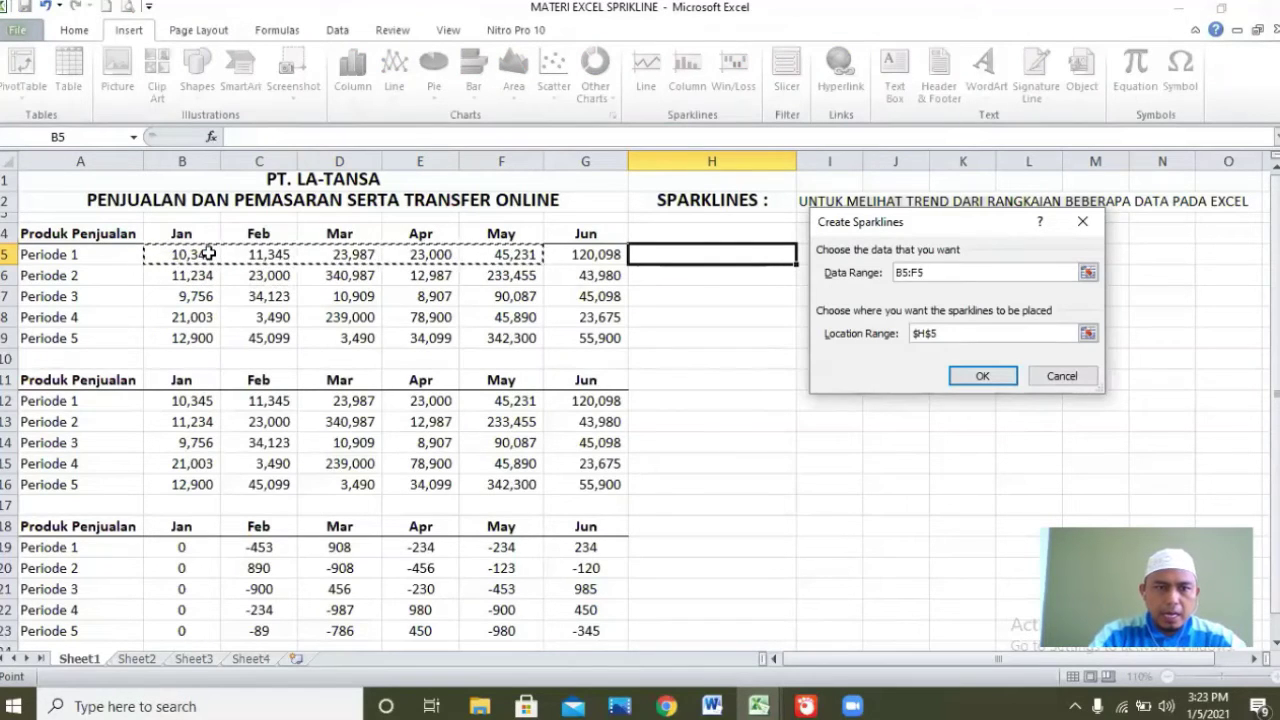
{"action": "left_click_drag", "start_coordinate": [207, 252], "coordinate": [593, 257]}
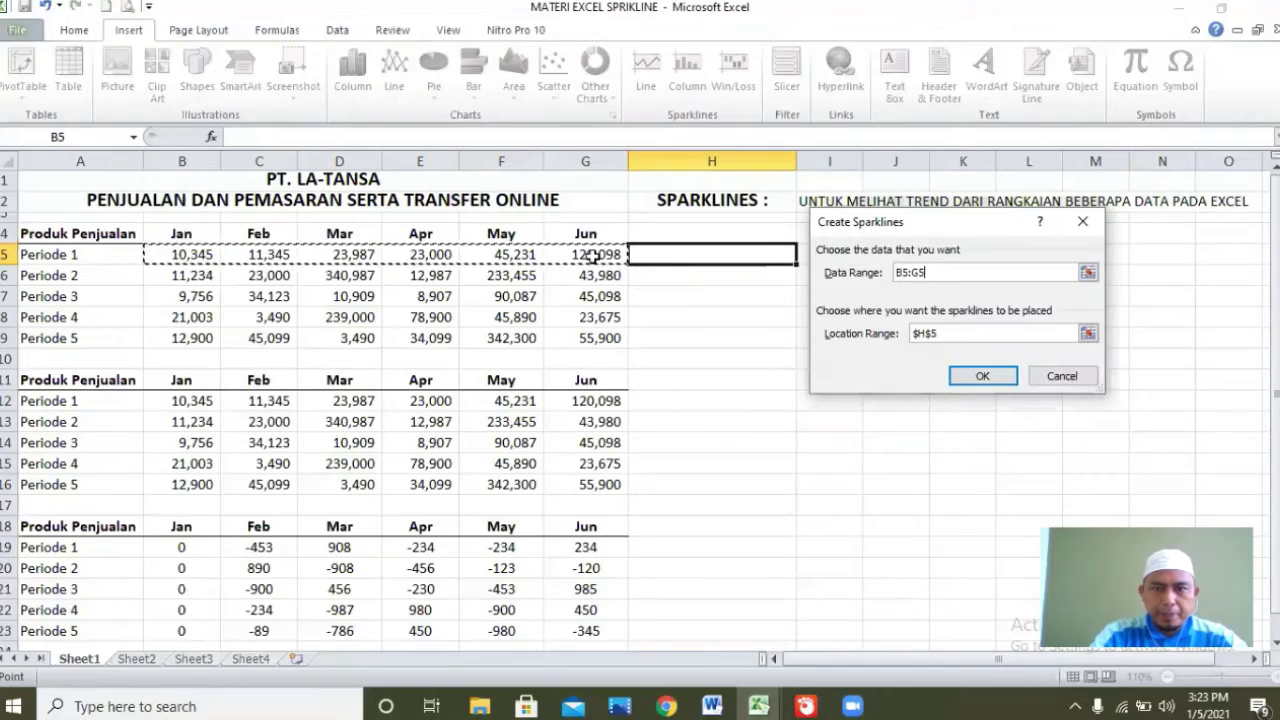
{"action": "left_click", "coordinate": [983, 376]}
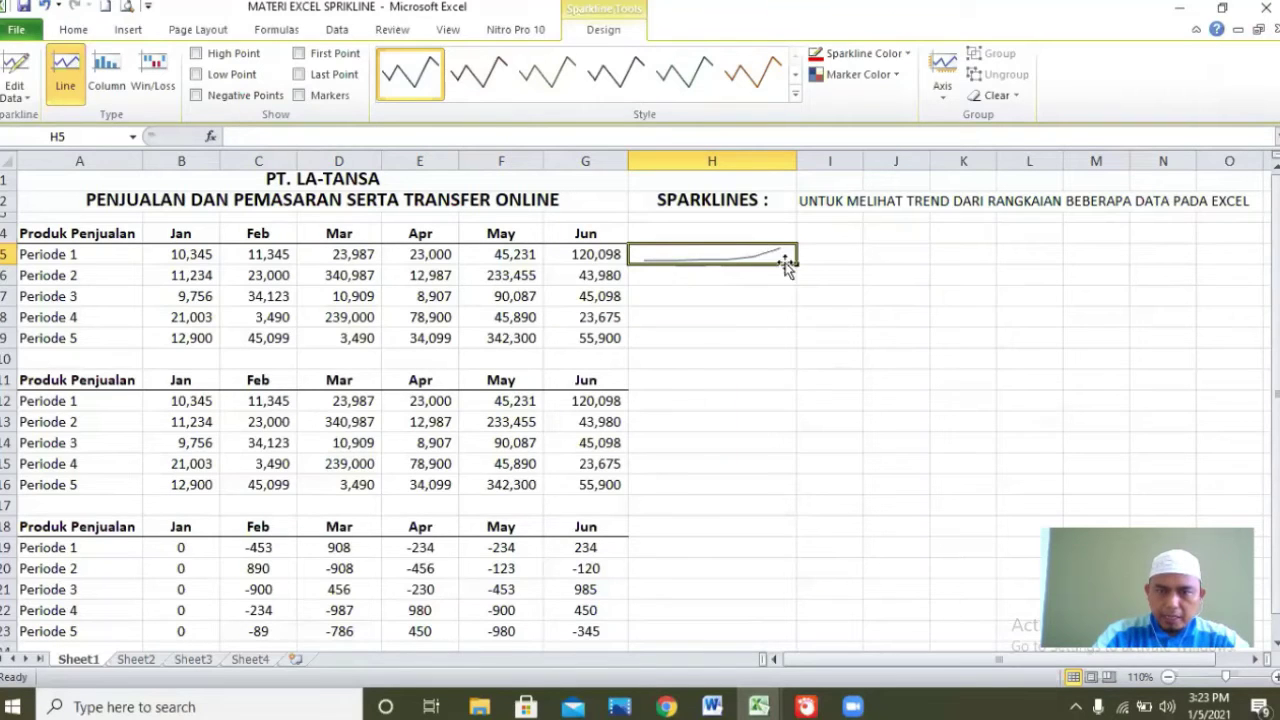
{"action": "left_click_drag", "start_coordinate": [796, 265], "coordinate": [790, 346]}
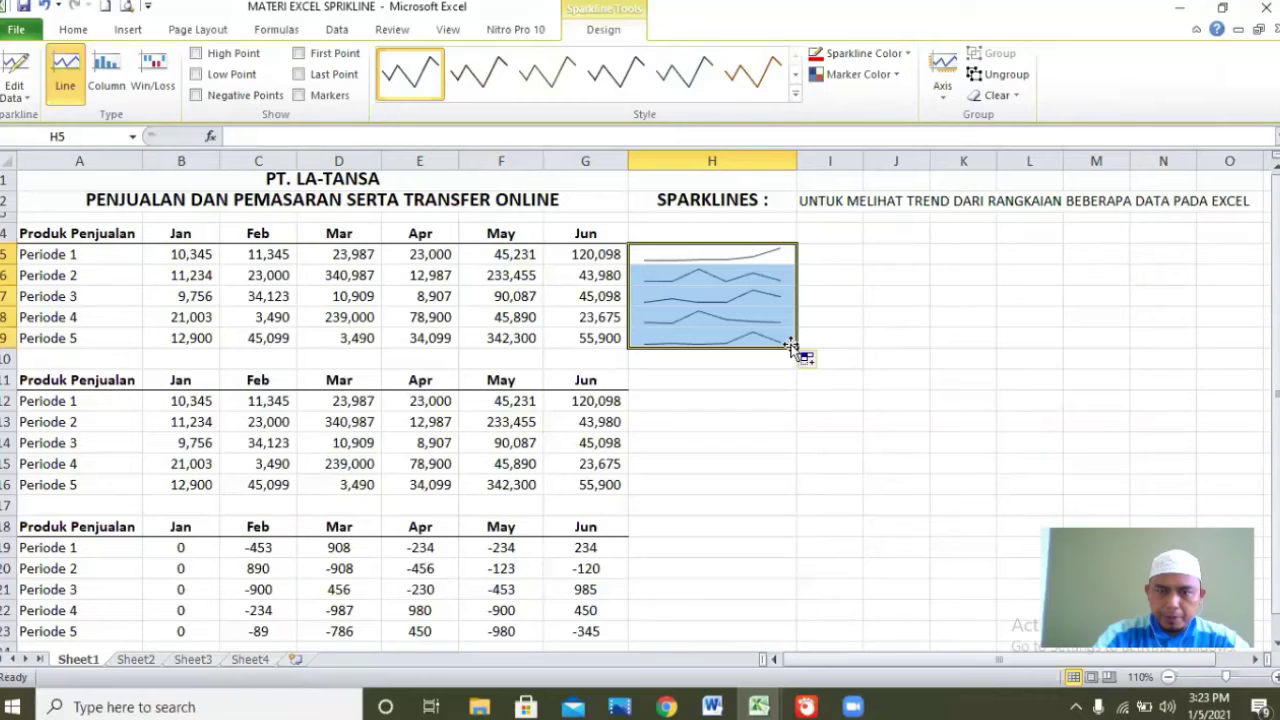
{"action": "left_click", "coordinate": [820, 285]}
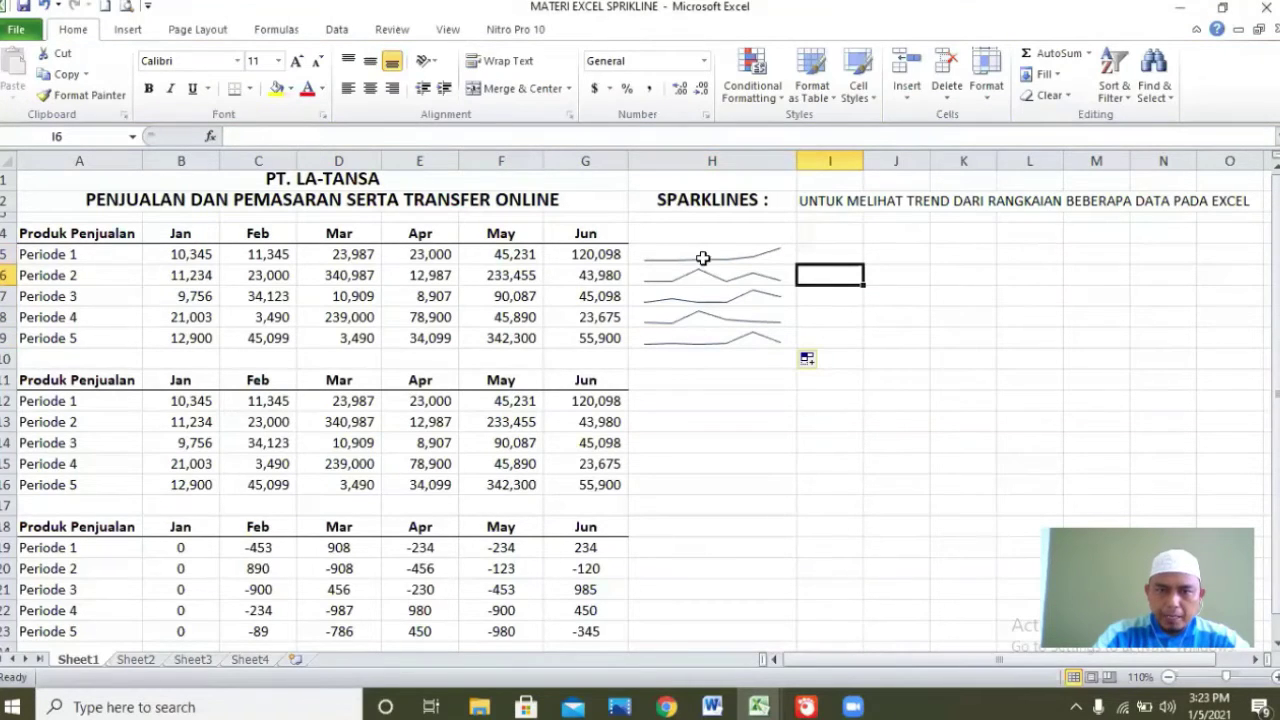
Step: Create a Column sparkline in H12 from B12:G12 for the second table and fill it down to H16
{"action": "left_click", "coordinate": [656, 402]}
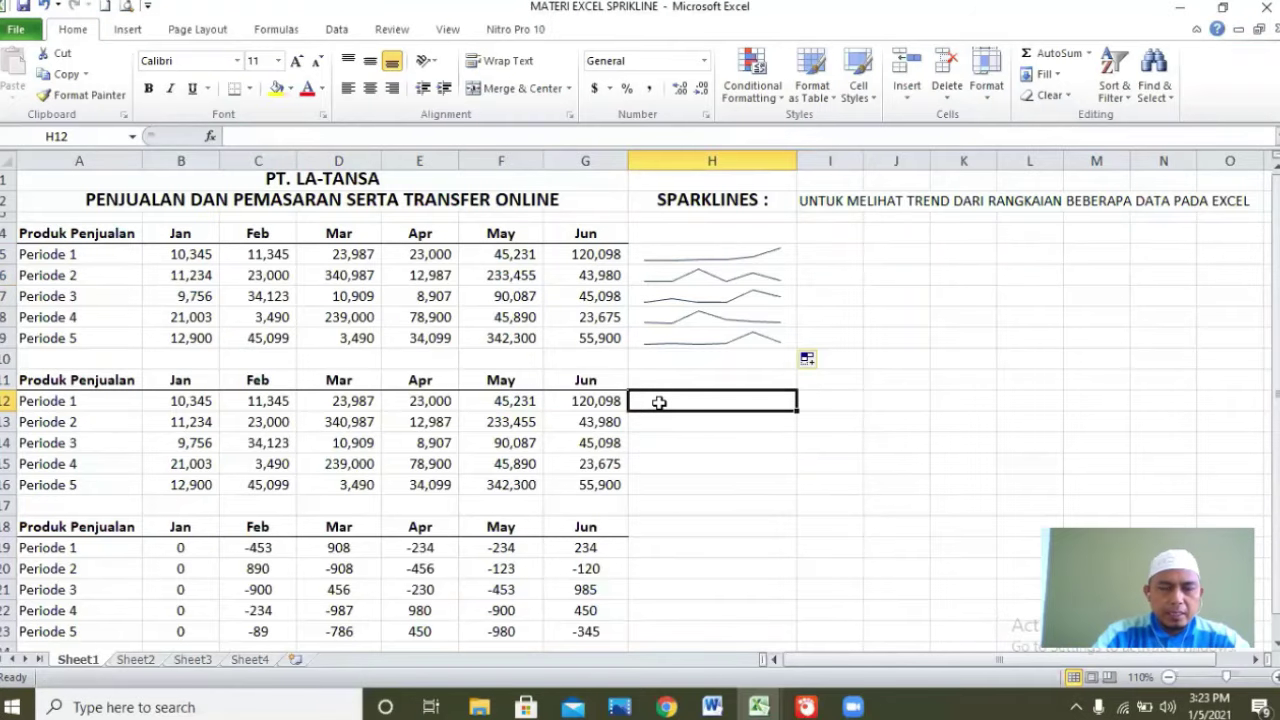
{"action": "left_click", "coordinate": [133, 31]}
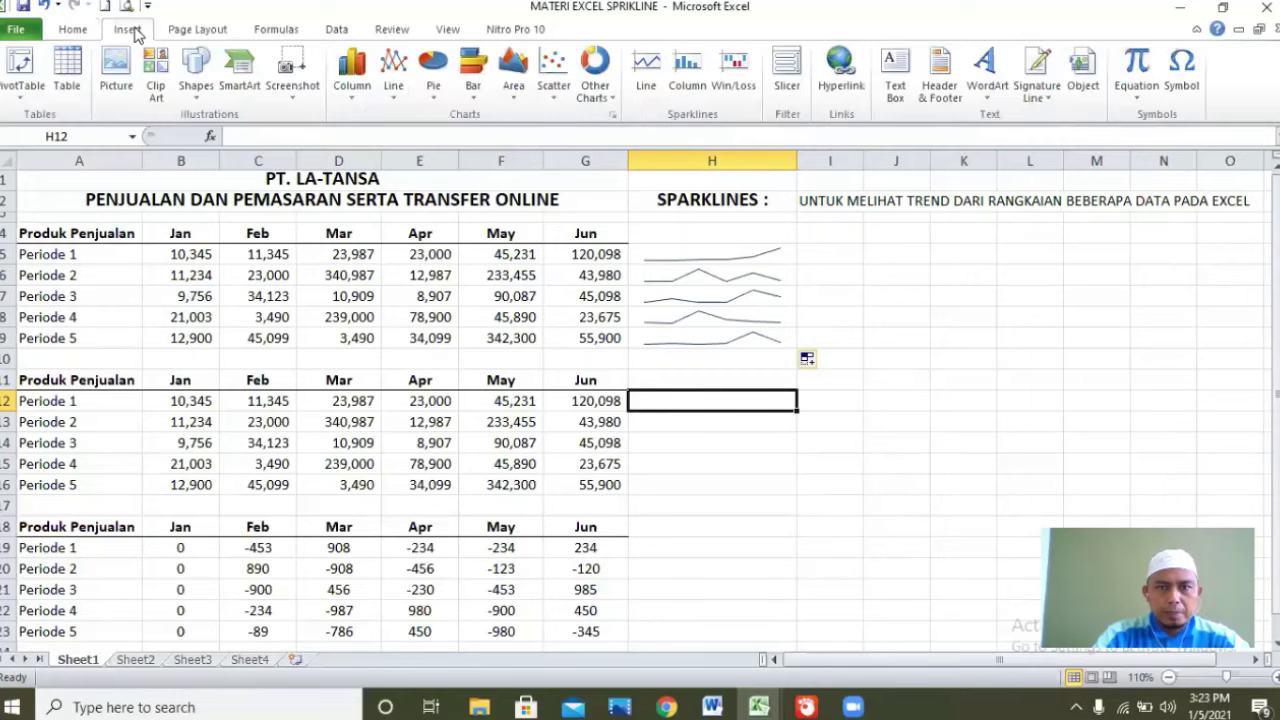
{"action": "left_click", "coordinate": [688, 82]}
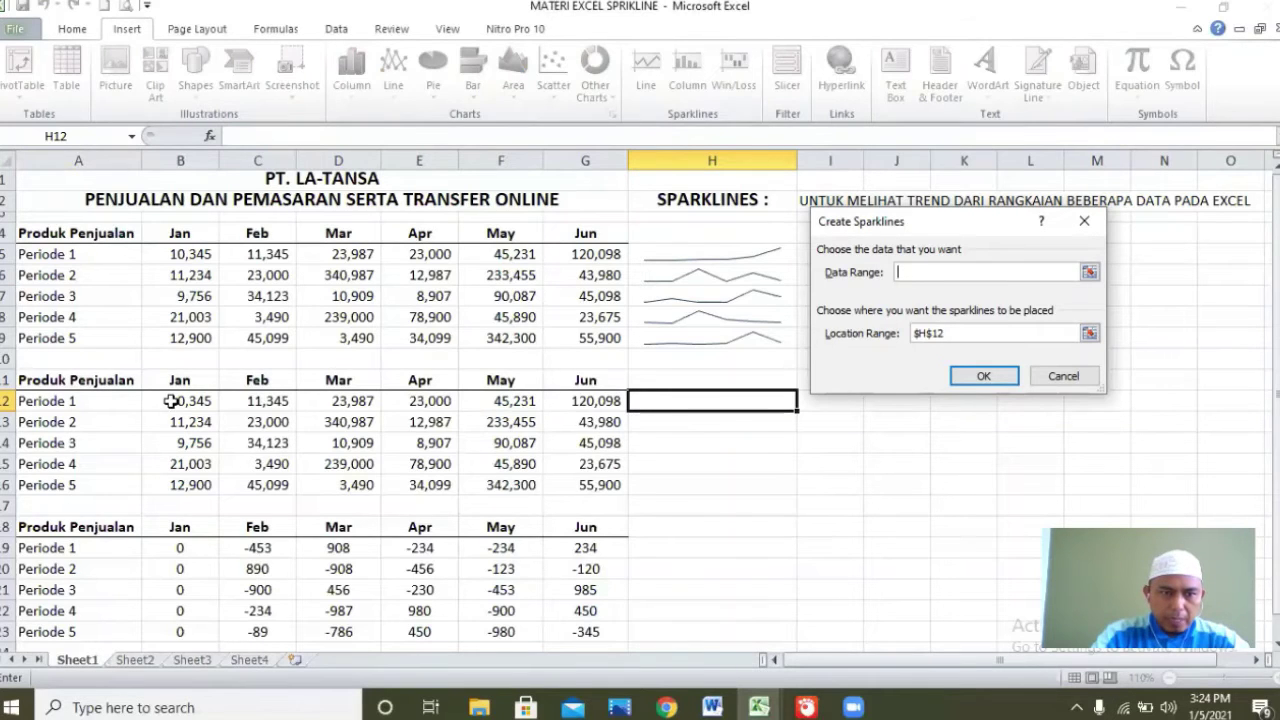
{"action": "left_click_drag", "start_coordinate": [172, 401], "coordinate": [610, 401]}
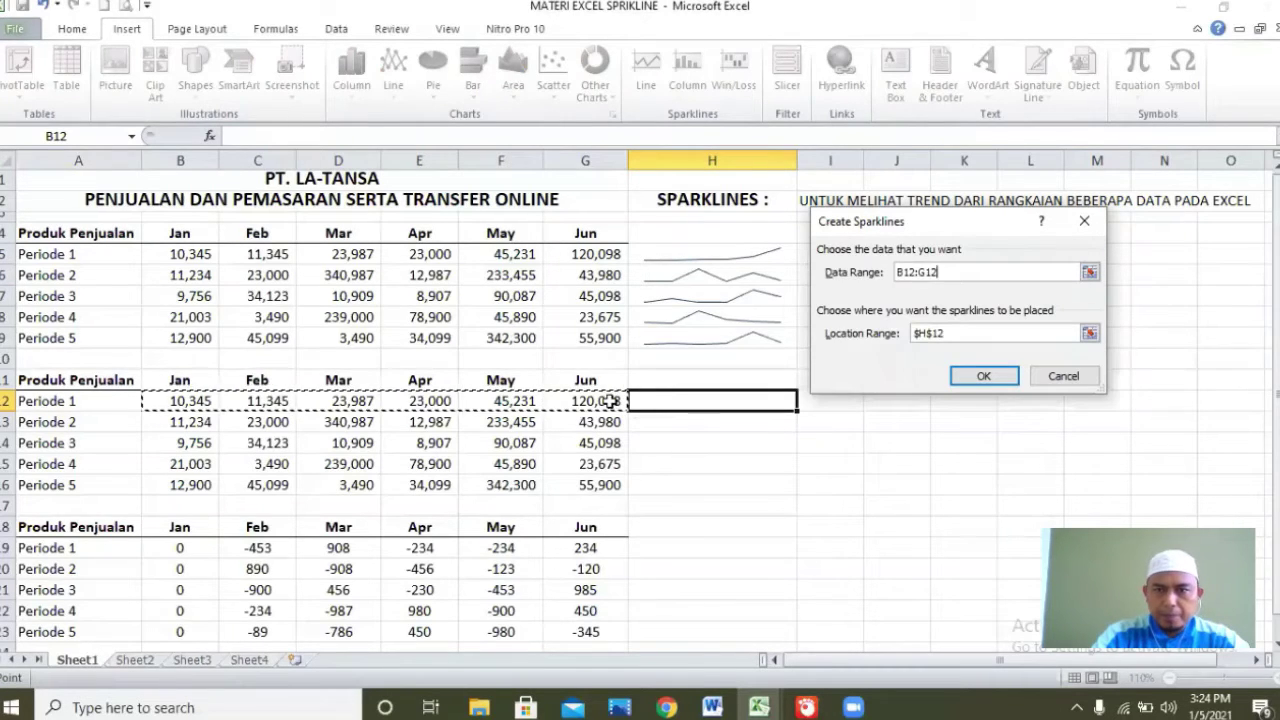
{"action": "left_click", "coordinate": [985, 376]}
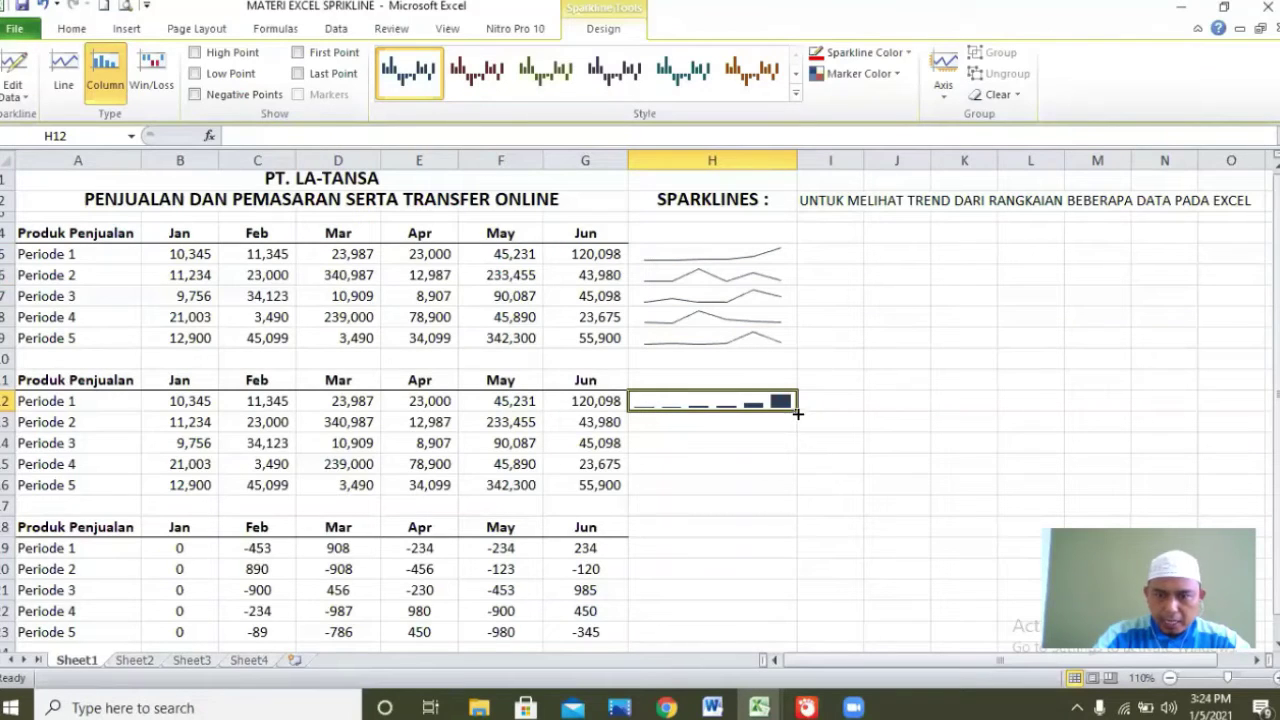
{"action": "left_click_drag", "start_coordinate": [796, 409], "coordinate": [799, 492]}
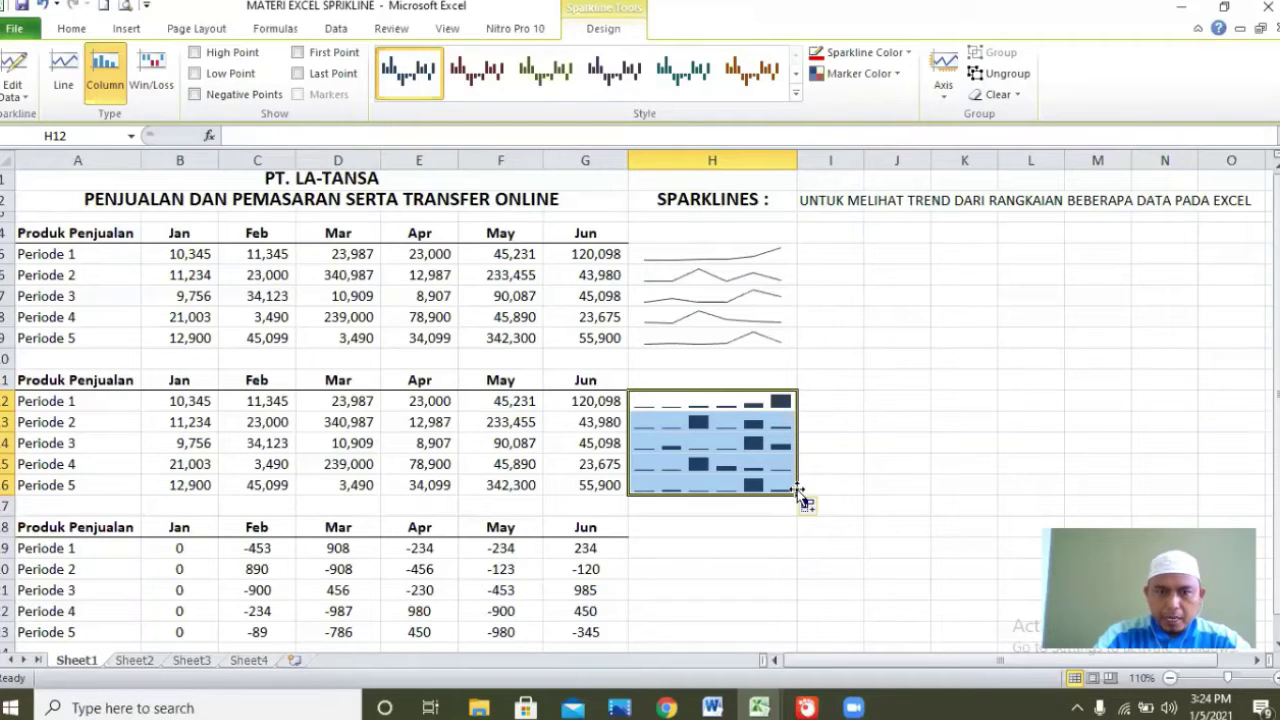
{"action": "left_click", "coordinate": [780, 400]}
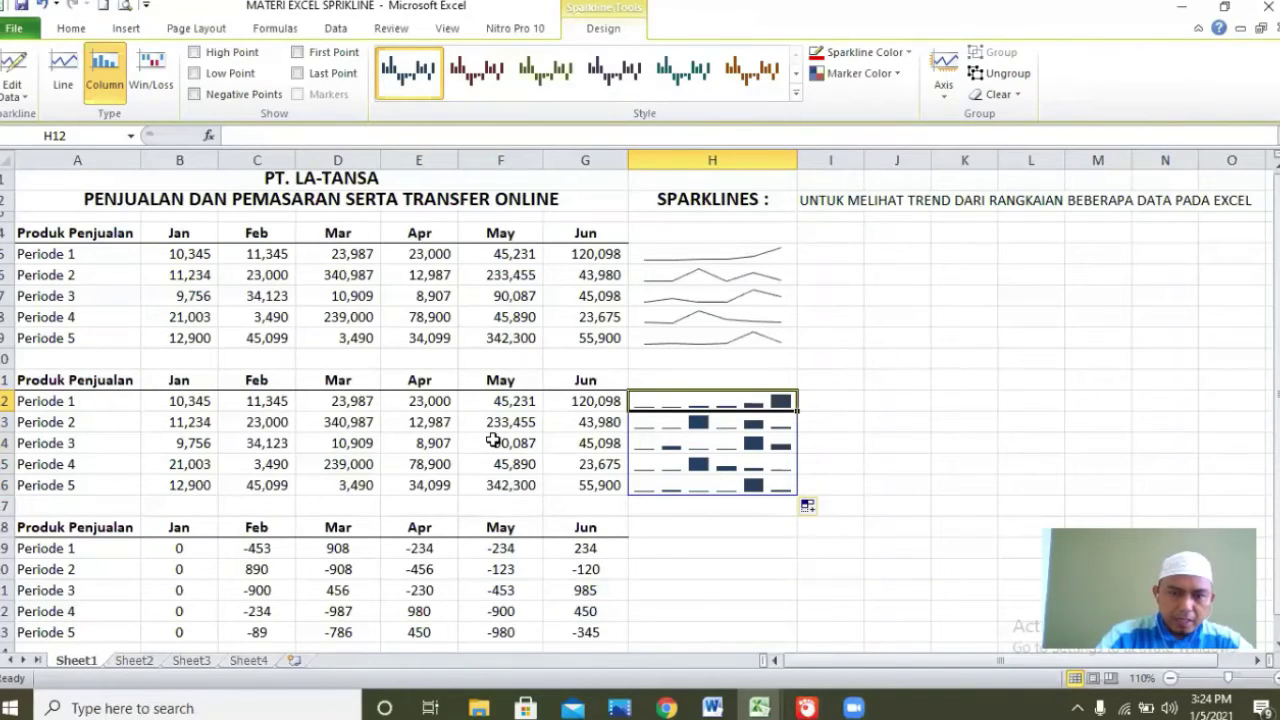
Step: Create a Win/Loss sparkline in H19 from B19:G19 for the third table and fill it down to H23
{"action": "left_click", "coordinate": [693, 550]}
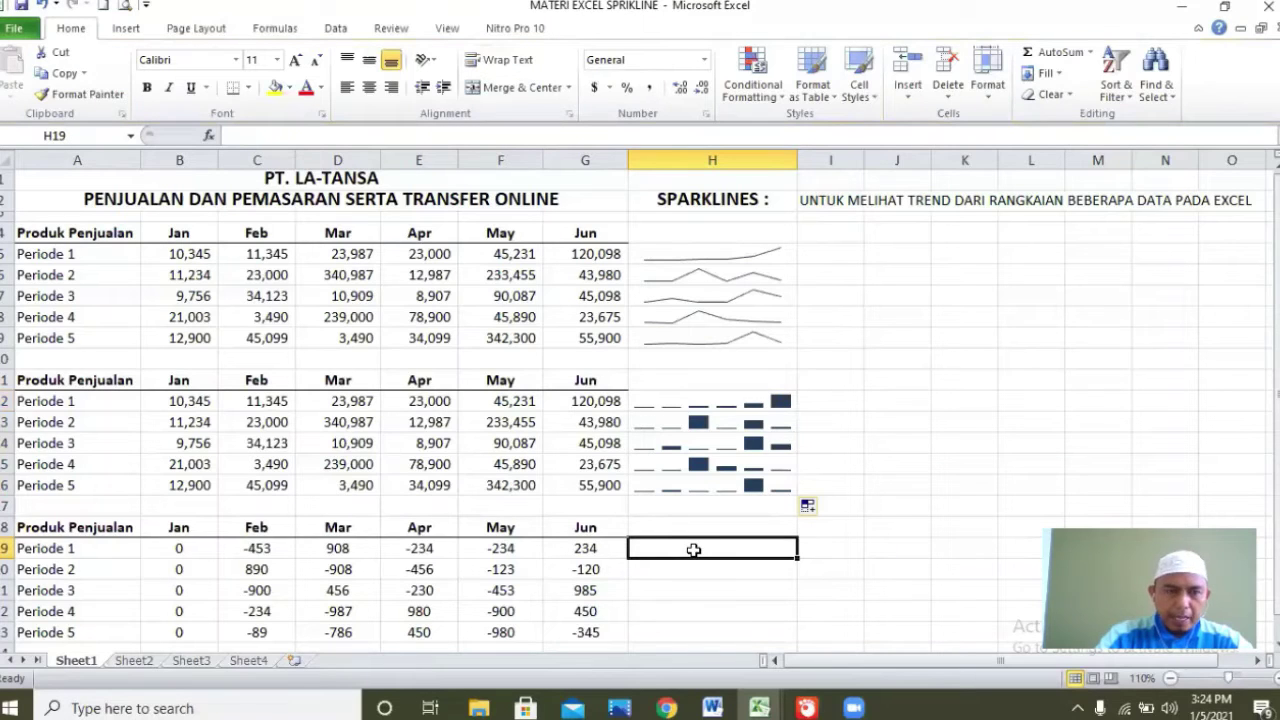
{"action": "left_click", "coordinate": [126, 30]}
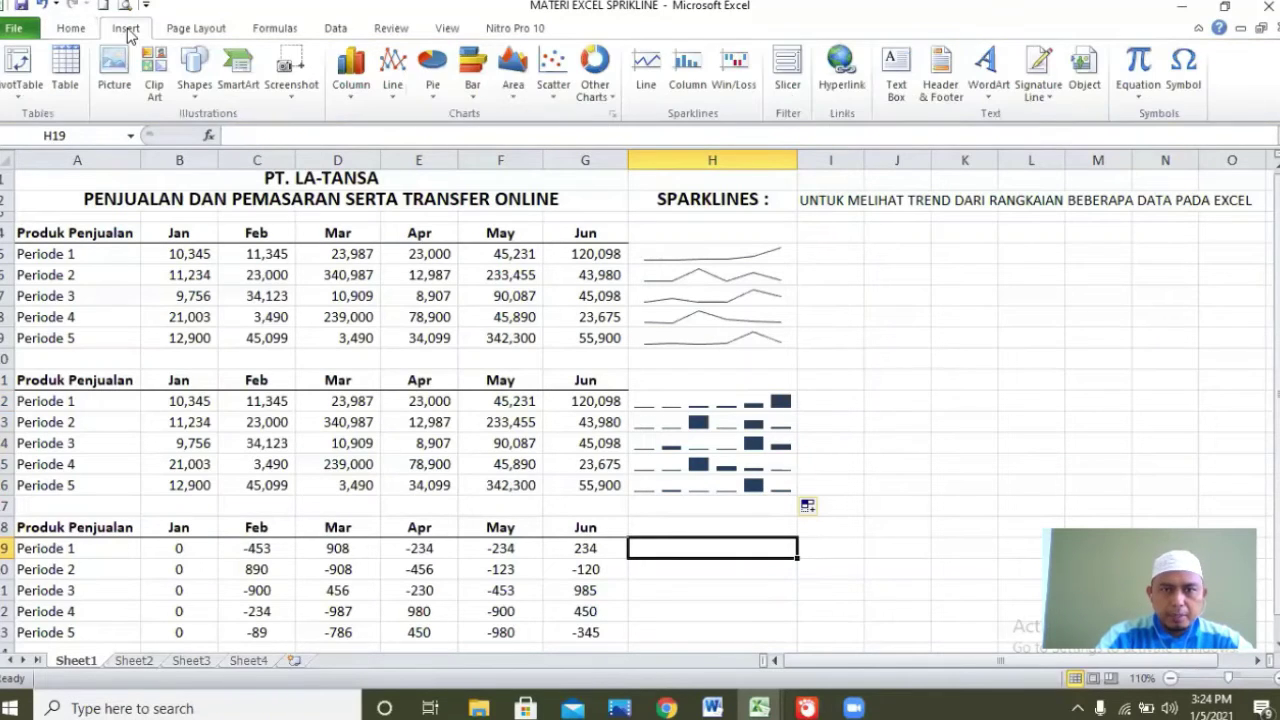
{"action": "left_click", "coordinate": [726, 90]}
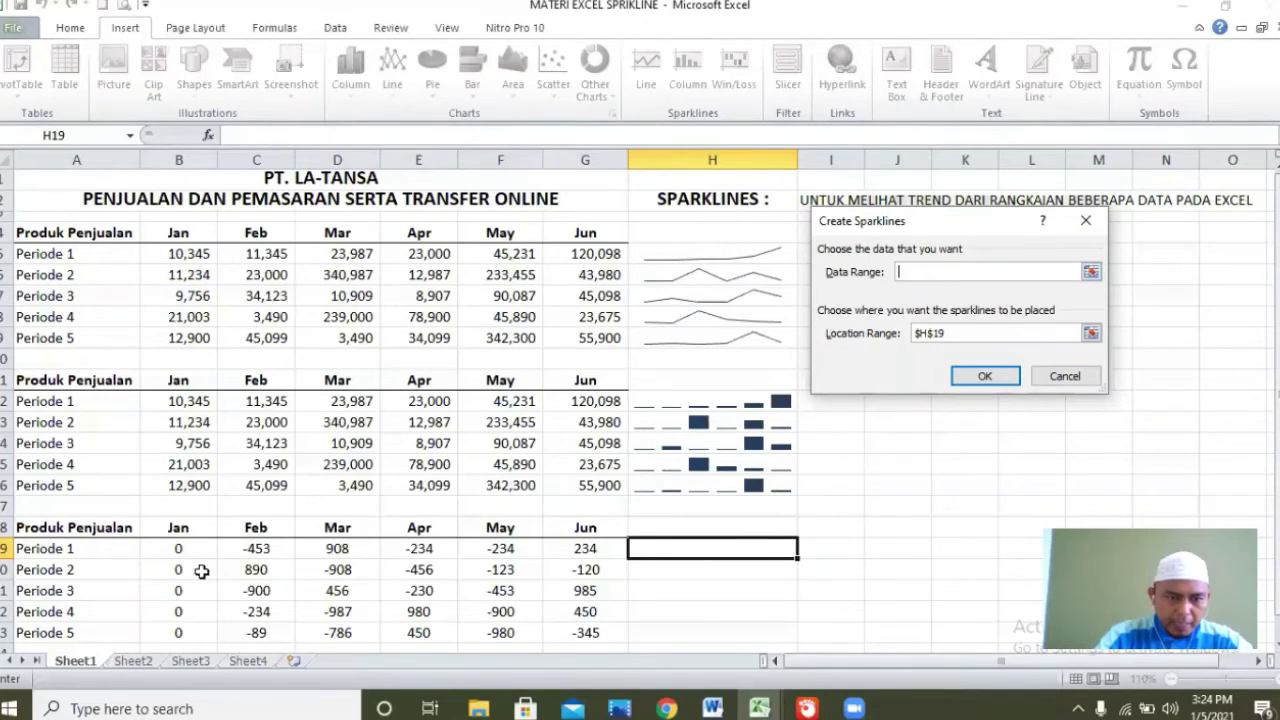
{"action": "left_click_drag", "start_coordinate": [178, 545], "coordinate": [562, 548]}
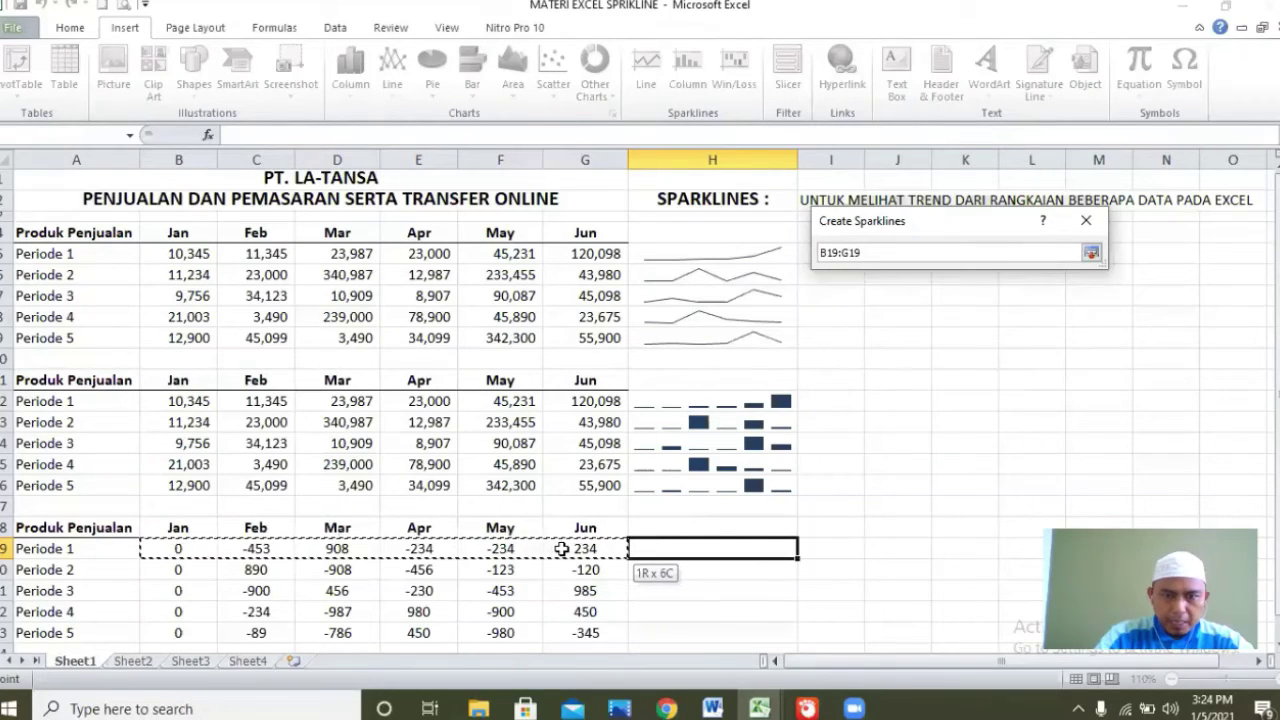
{"action": "left_click_drag", "start_coordinate": [562, 548], "coordinate": [562, 548]}
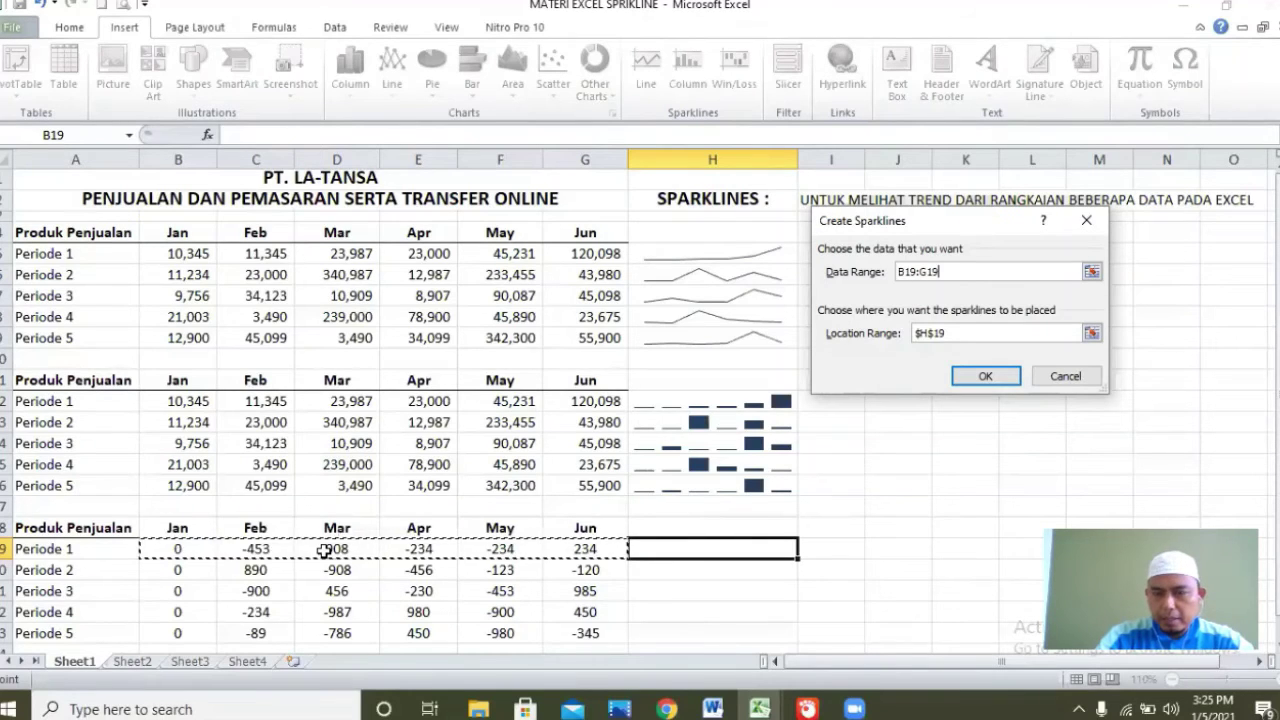
{"action": "left_click", "coordinate": [985, 377]}
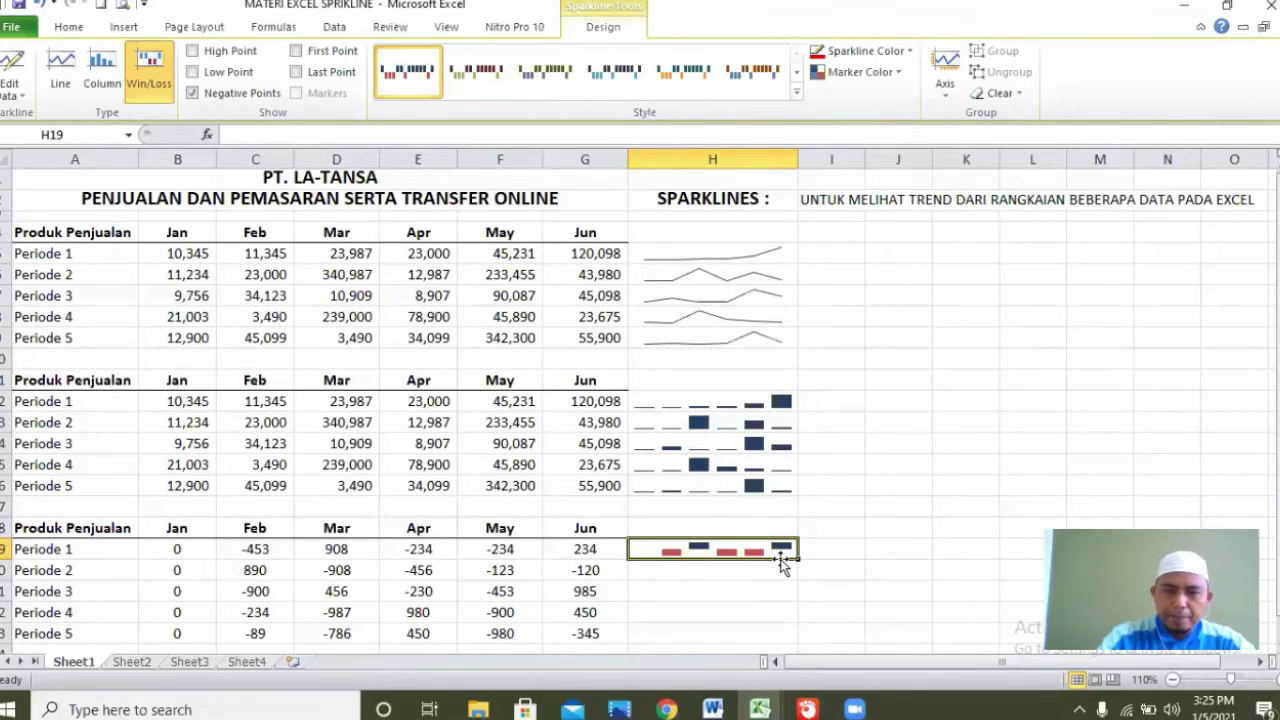
{"action": "left_click_drag", "start_coordinate": [798, 560], "coordinate": [795, 643]}
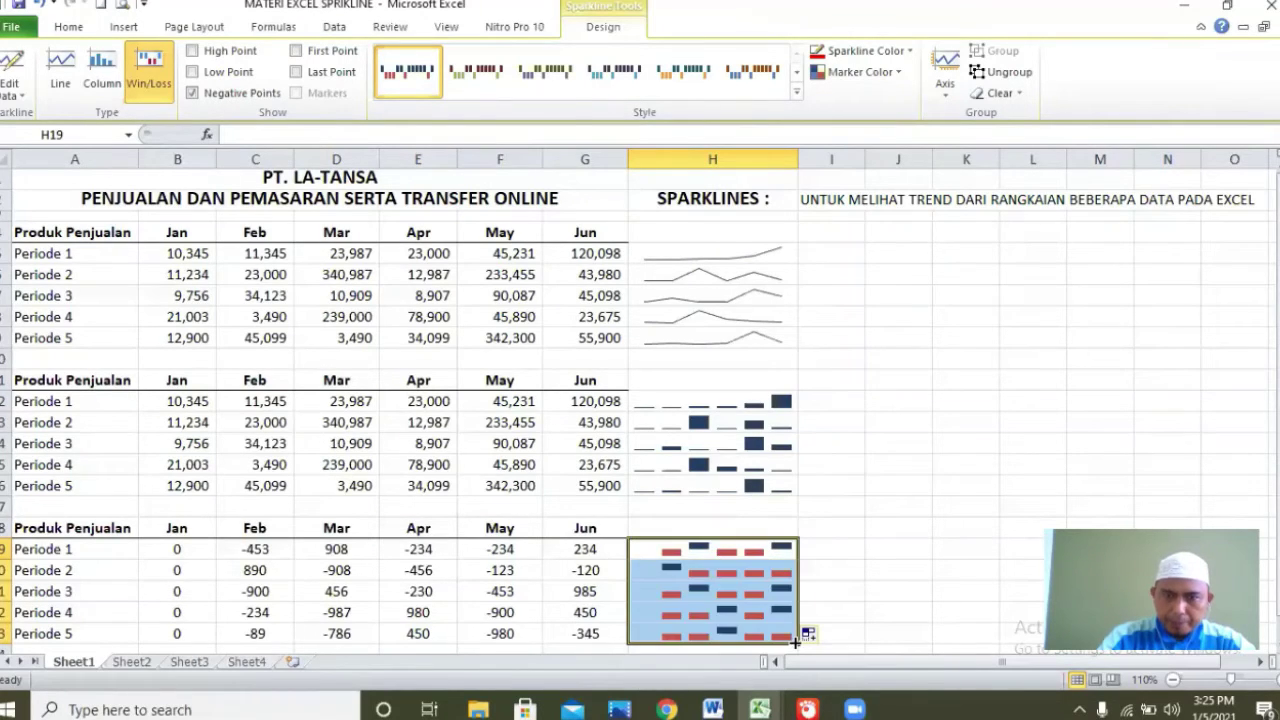
{"action": "left_click", "coordinate": [800, 280]}
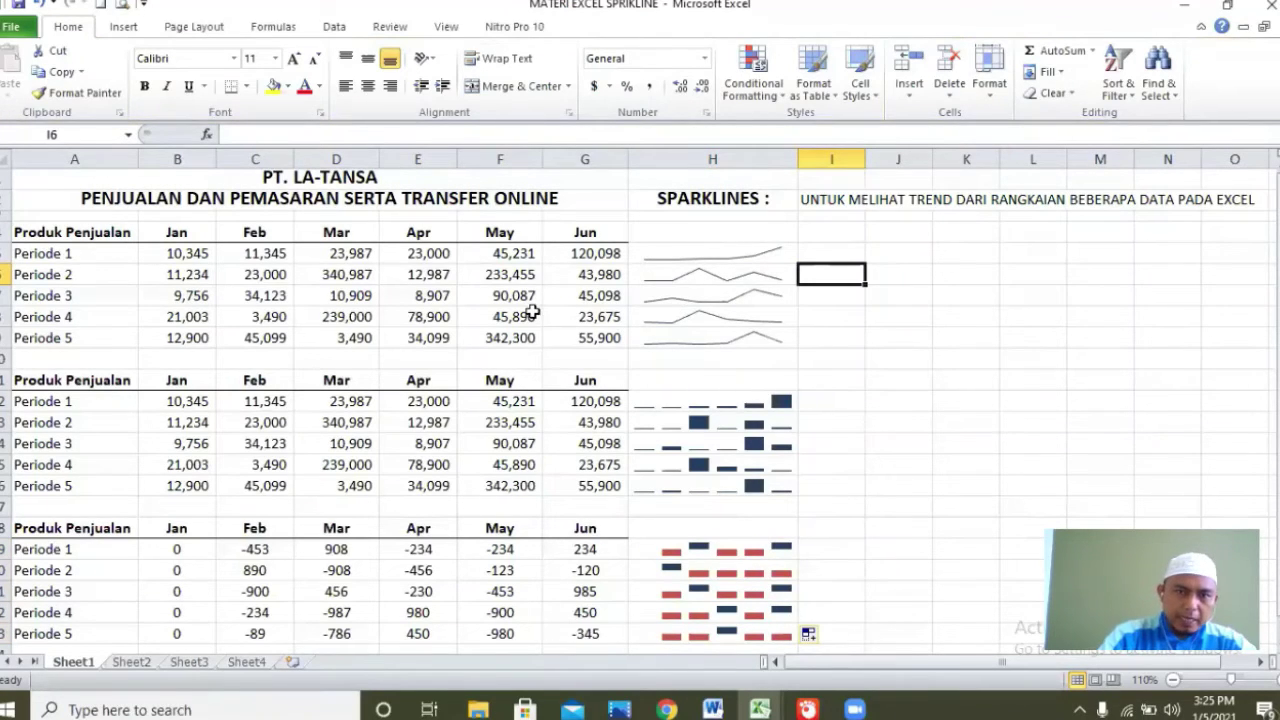
Step: Create a Line sparkline in E5 on Sheet2 from the sales data in C5:C19
{"action": "left_click", "coordinate": [123, 26]}
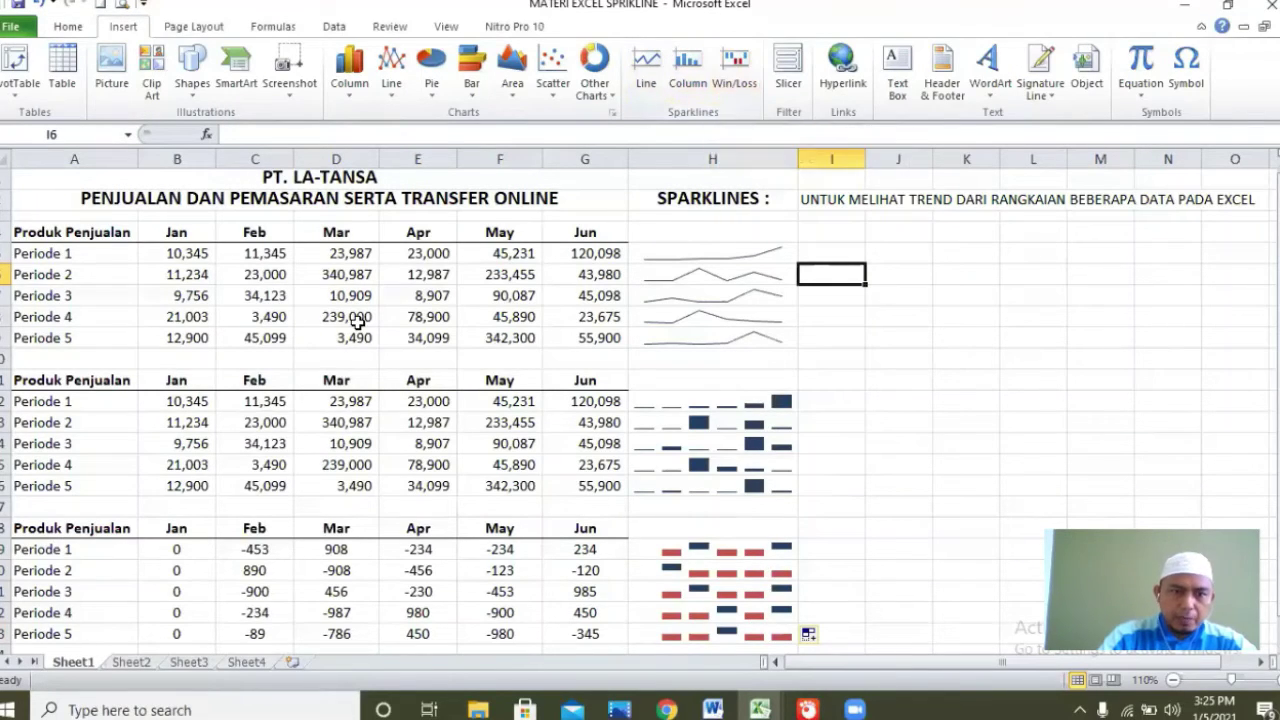
{"action": "left_click", "coordinate": [133, 662]}
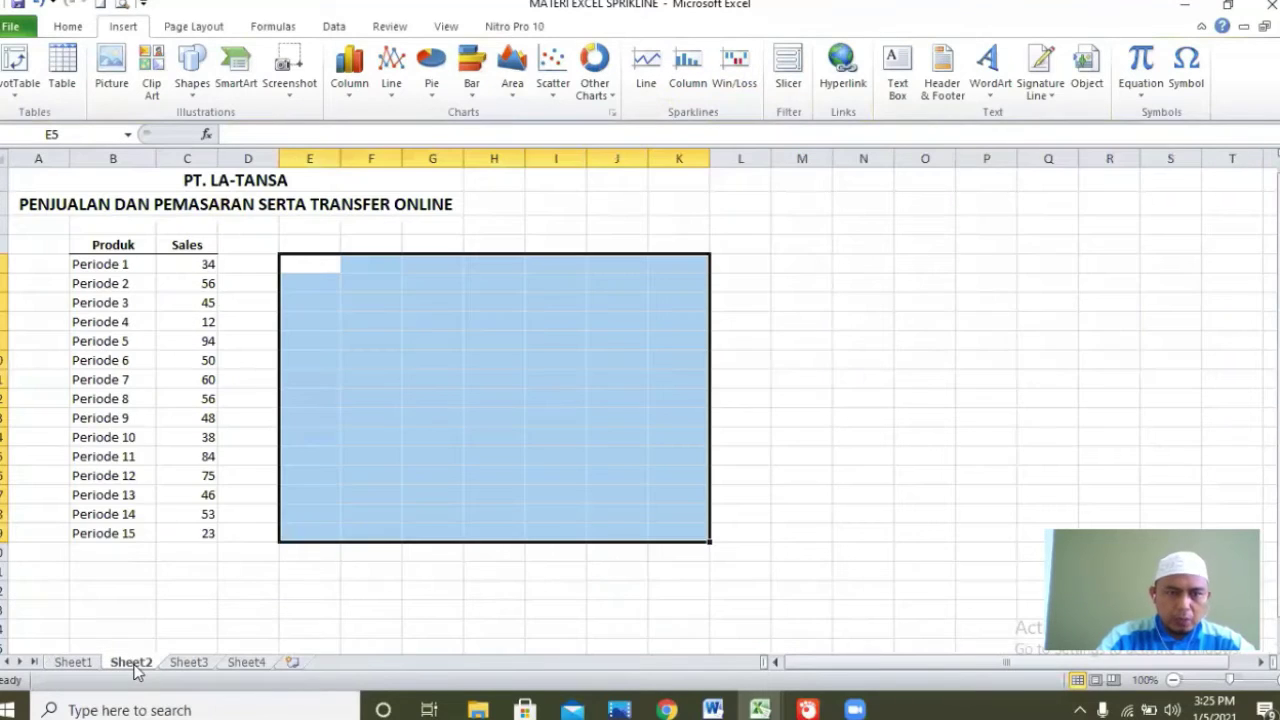
{"action": "left_click", "coordinate": [445, 325]}
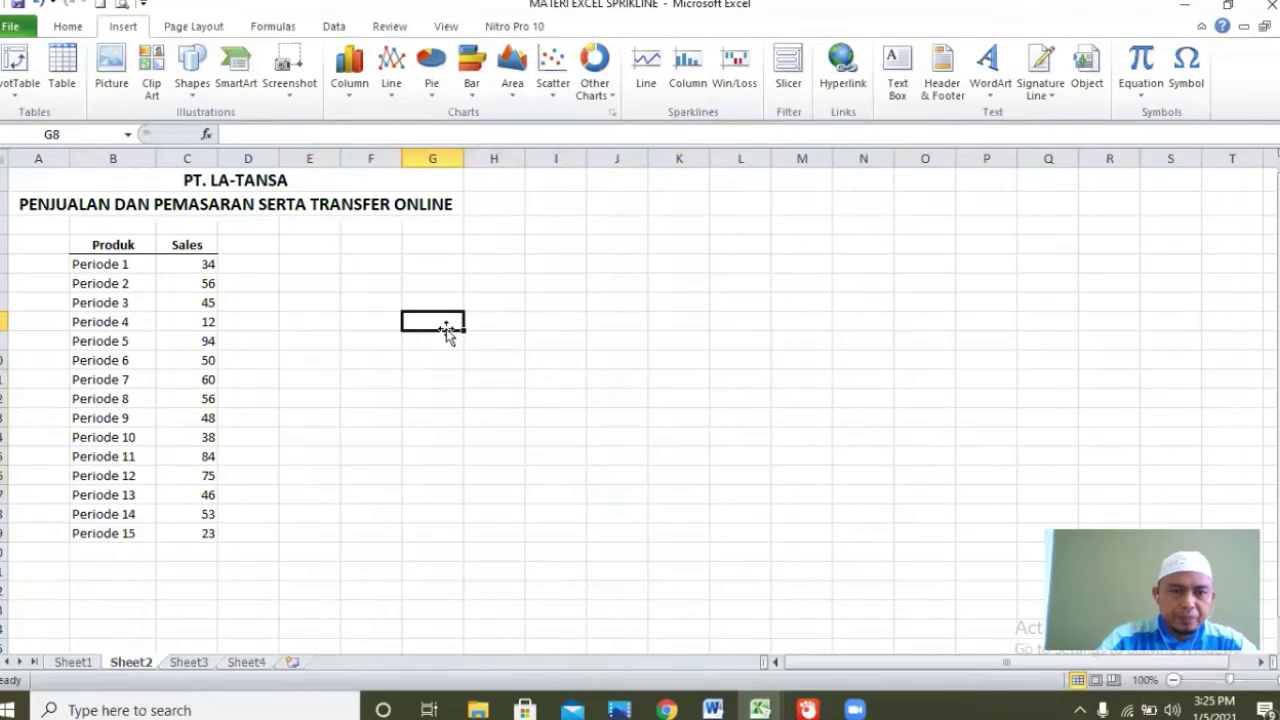
{"action": "left_click", "coordinate": [319, 265]}
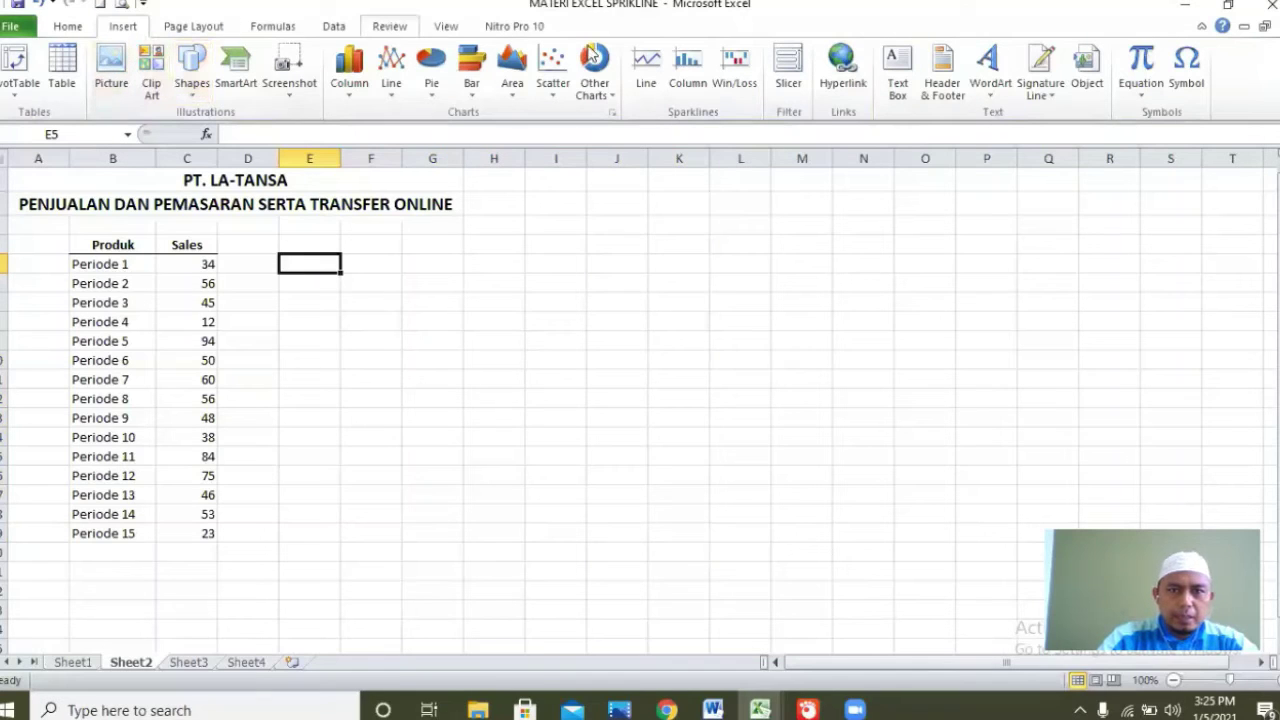
{"action": "left_click", "coordinate": [644, 68]}
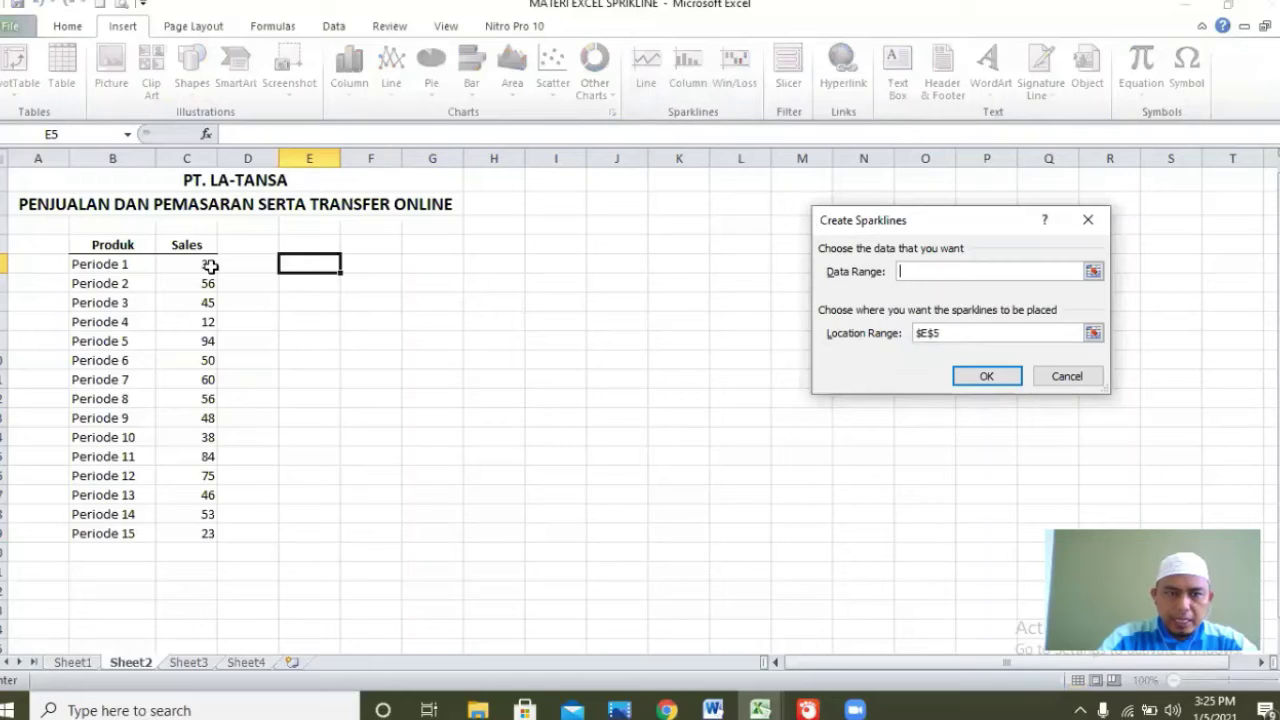
{"action": "left_click_drag", "start_coordinate": [197, 263], "coordinate": [196, 530]}
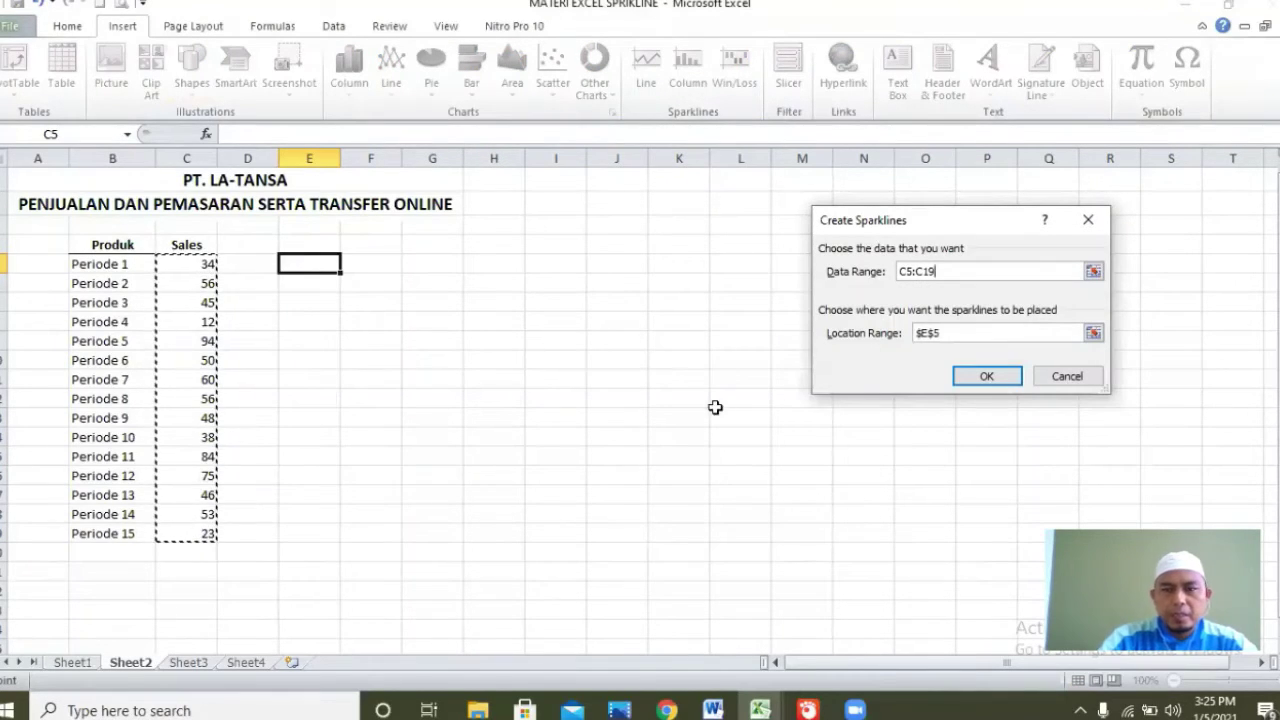
{"action": "left_click", "coordinate": [988, 378]}
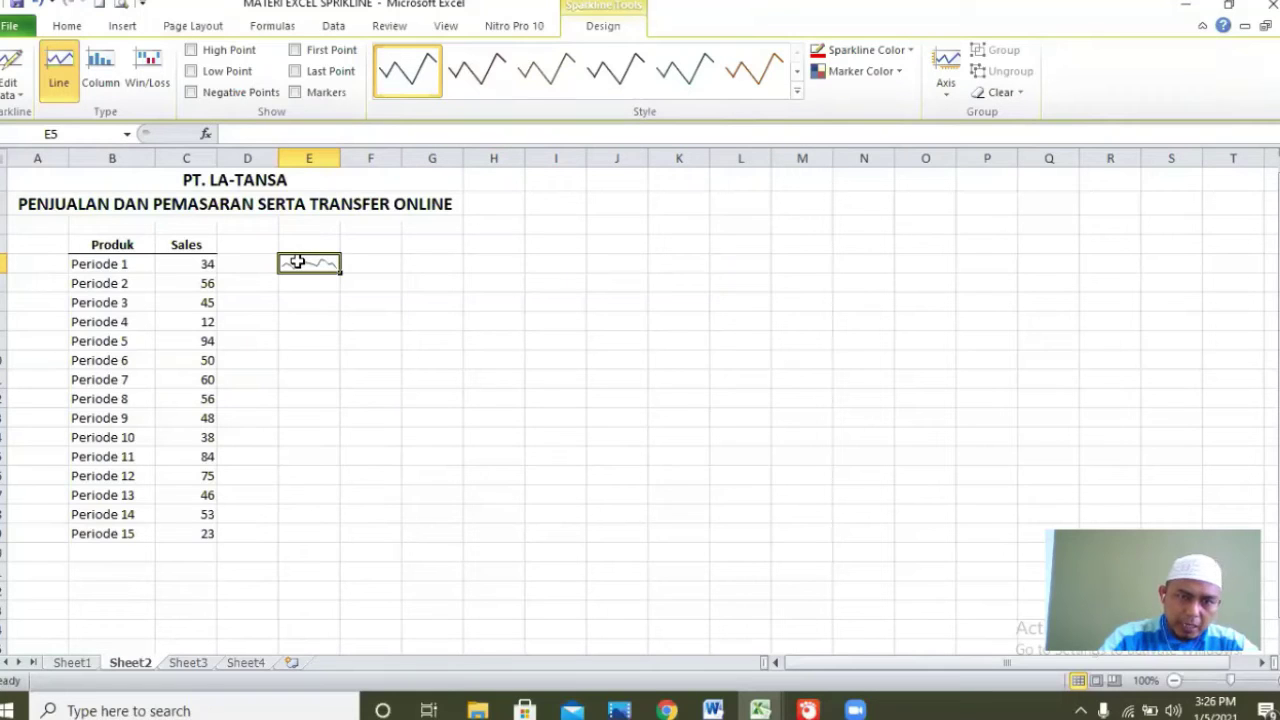
Step: Merge and center E5:L19 so the Line sparkline fills the area beside the sales table
{"action": "left_click_drag", "start_coordinate": [297, 261], "coordinate": [689, 532]}
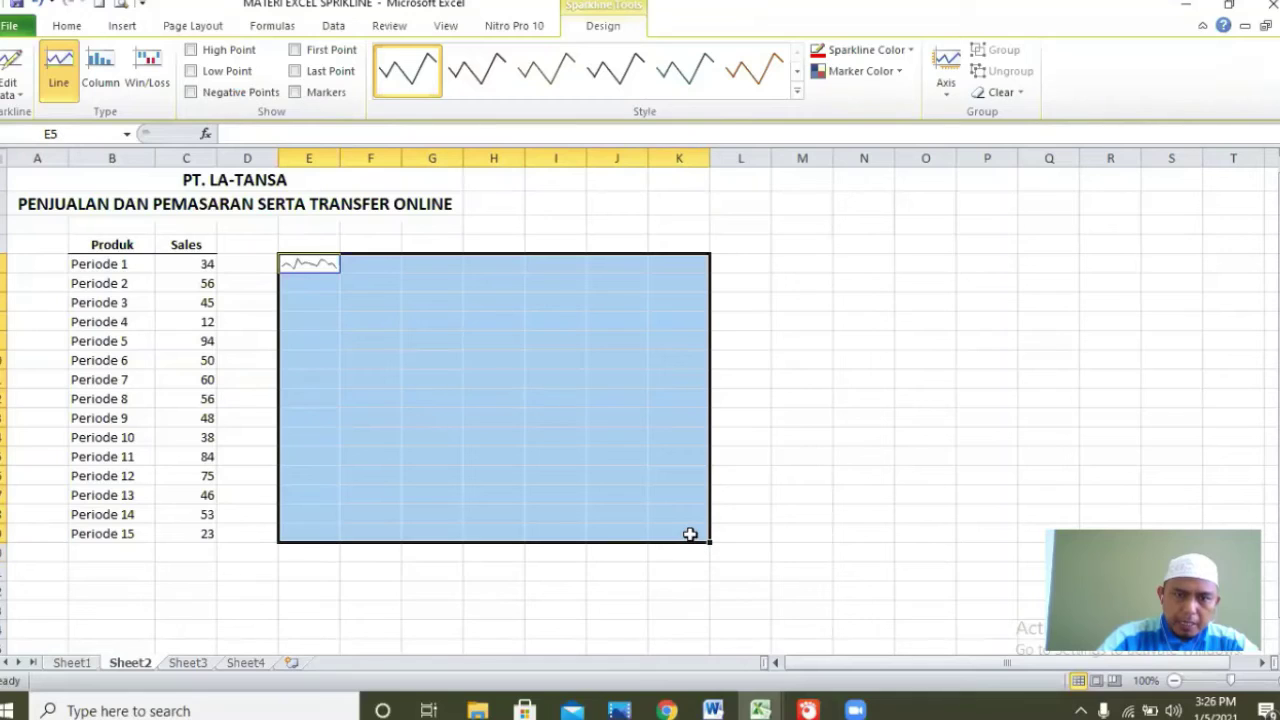
{"action": "left_click", "coordinate": [840, 286]}
{"action": "left_click", "coordinate": [293, 261]}
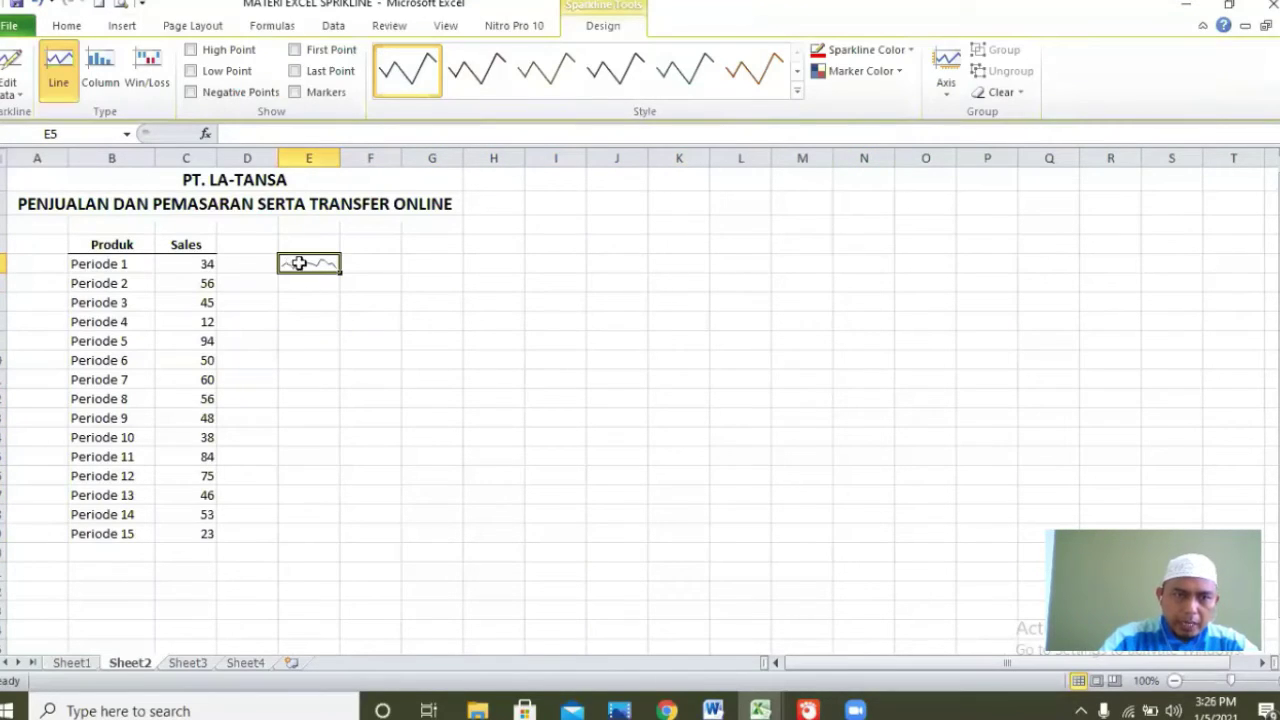
{"action": "left_click_drag", "start_coordinate": [297, 264], "coordinate": [734, 535]}
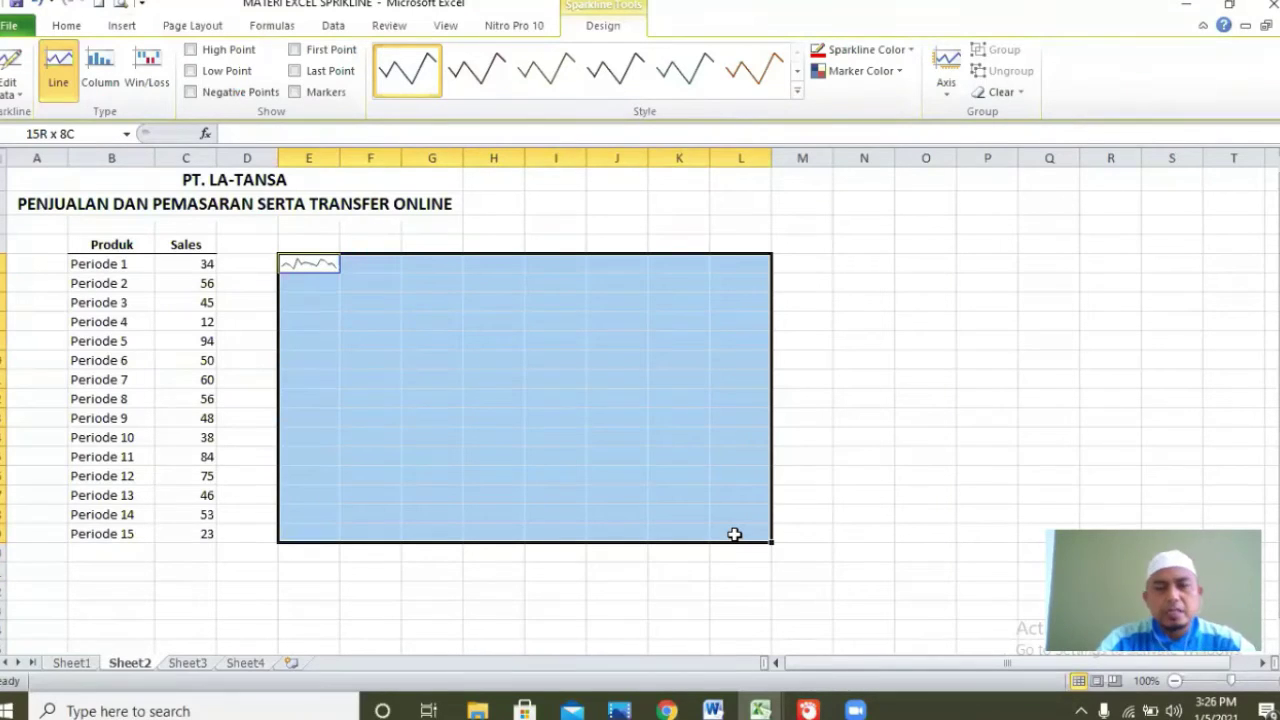
{"action": "left_click_drag", "start_coordinate": [734, 535], "coordinate": [734, 534]}
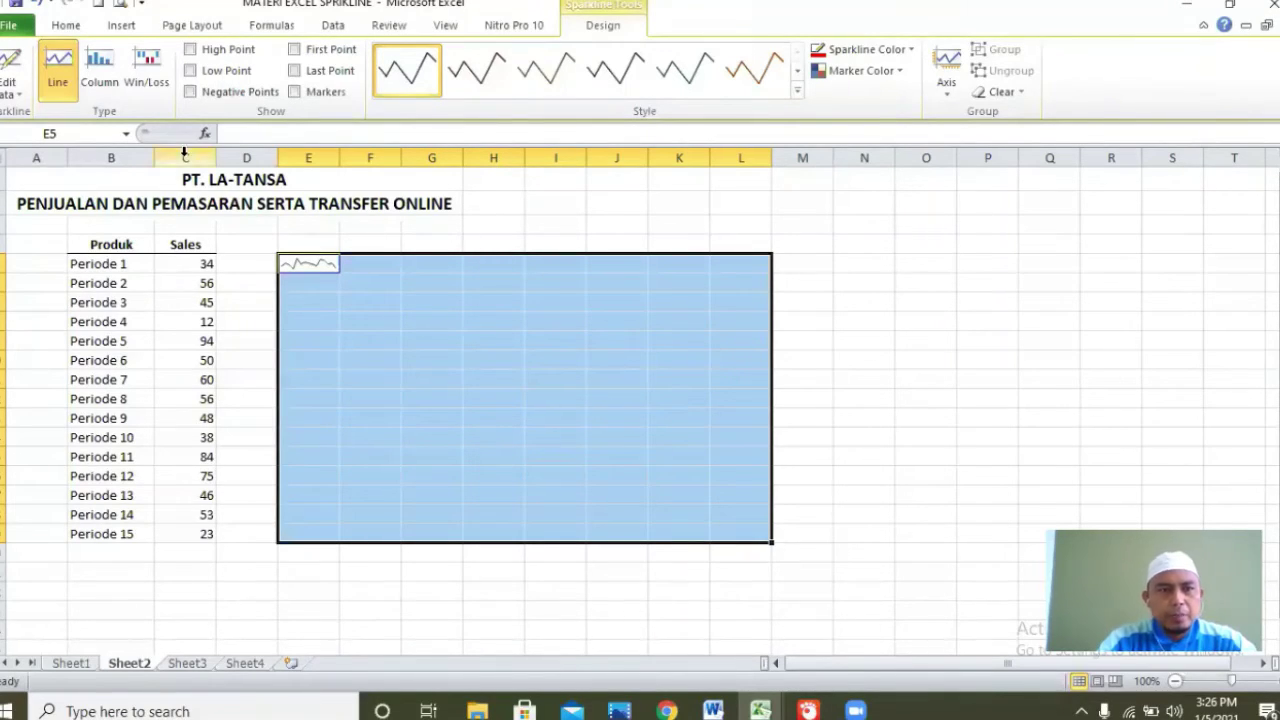
{"action": "left_click", "coordinate": [64, 26]}
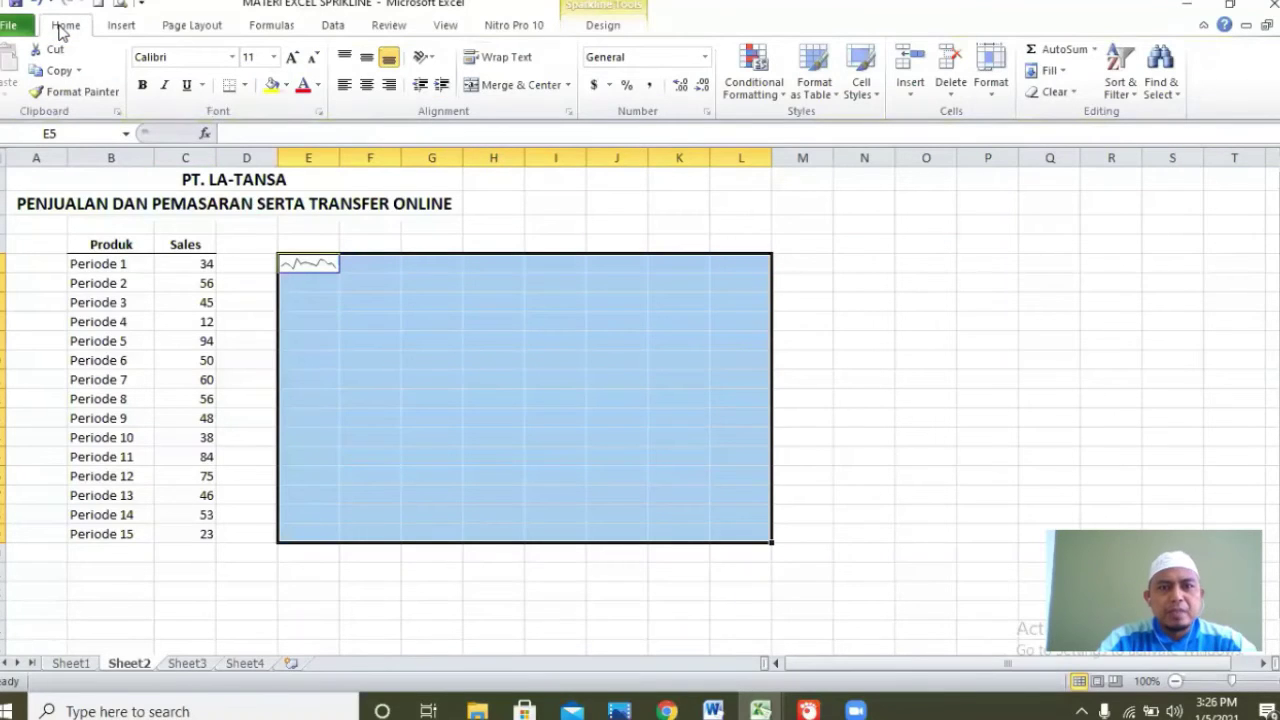
{"action": "left_click", "coordinate": [505, 88]}
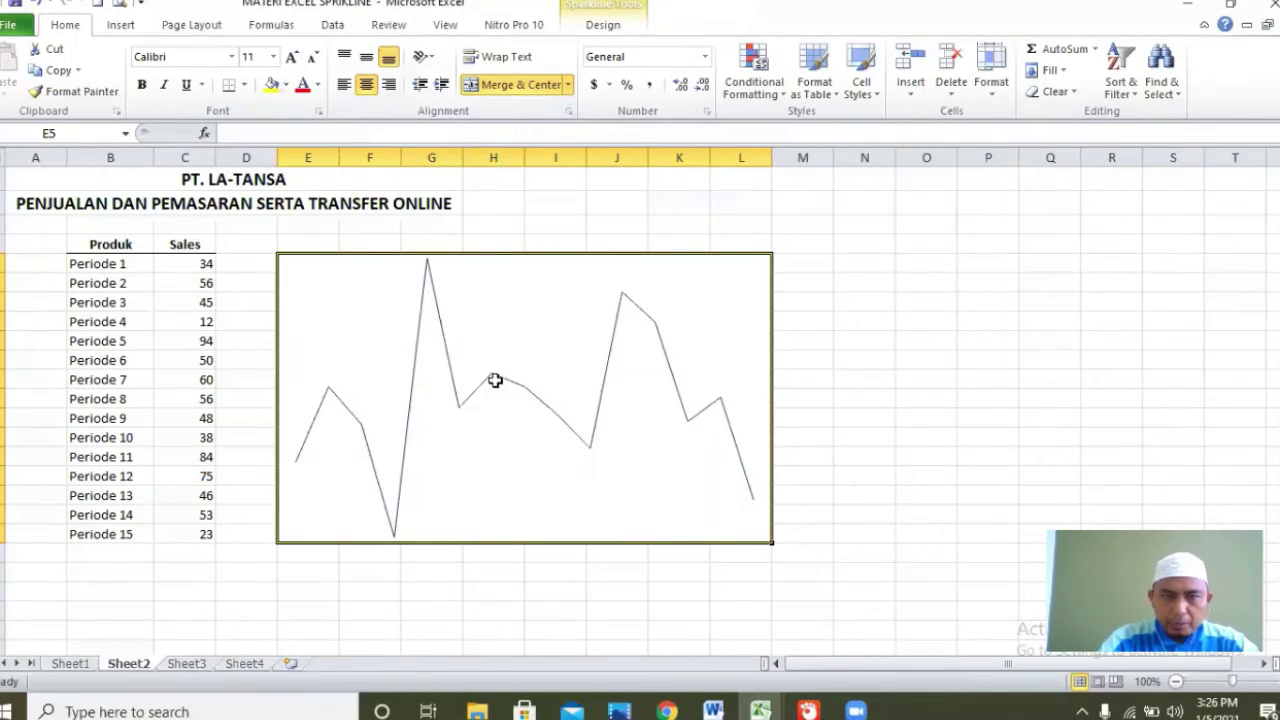
Step: Try the High Point and Low Point highlights on the merged sparkline and turn both off again
{"action": "left_click", "coordinate": [604, 26]}
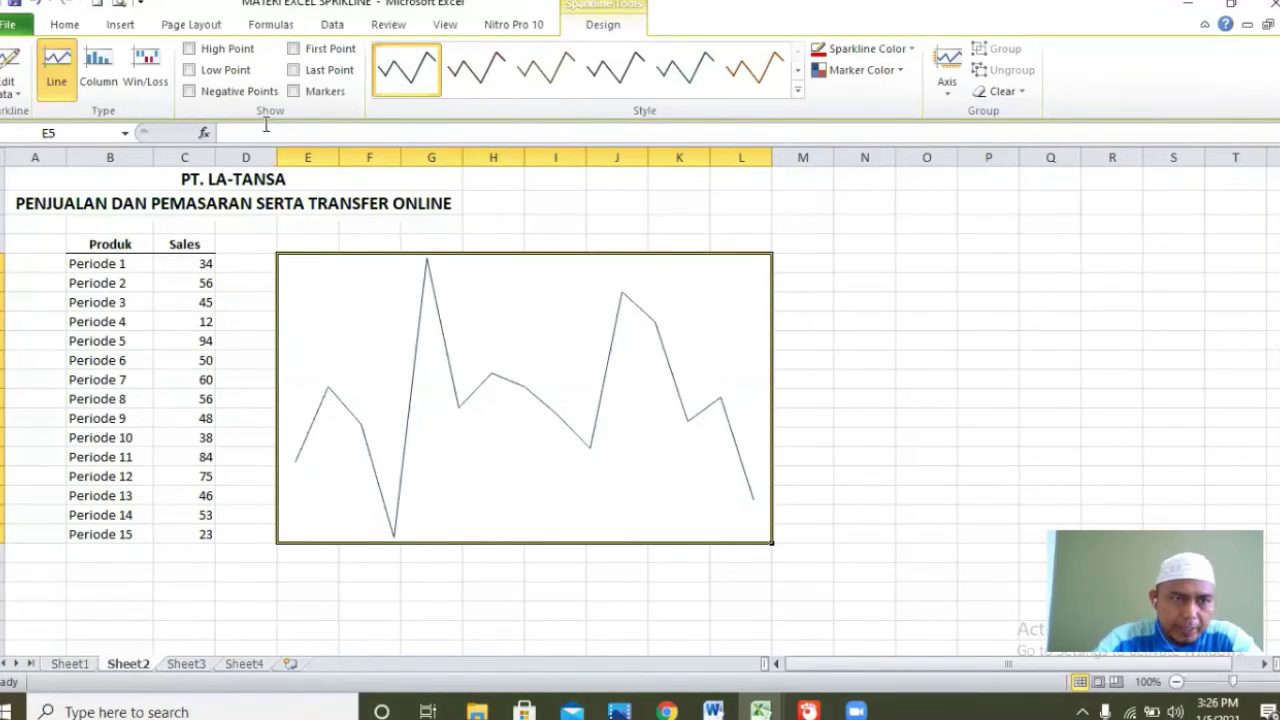
{"action": "left_click", "coordinate": [16, 95]}
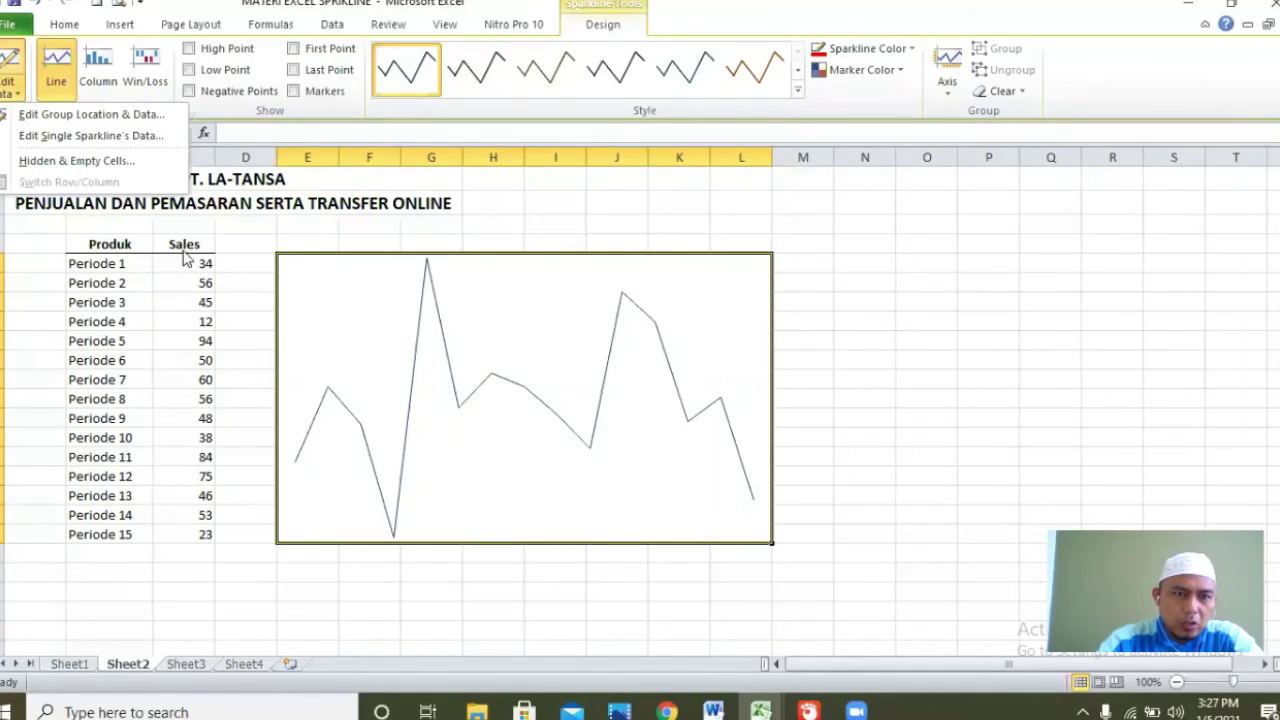
{"action": "left_click", "coordinate": [306, 112]}
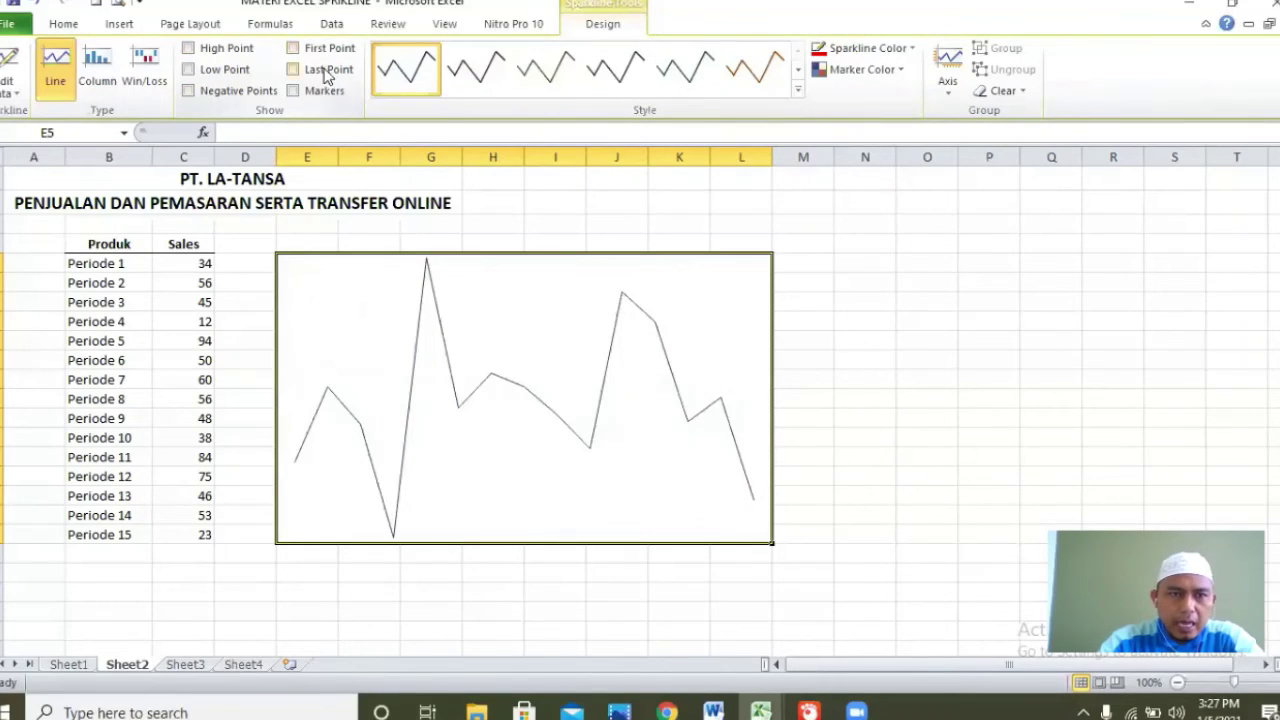
{"action": "left_click", "coordinate": [197, 50]}
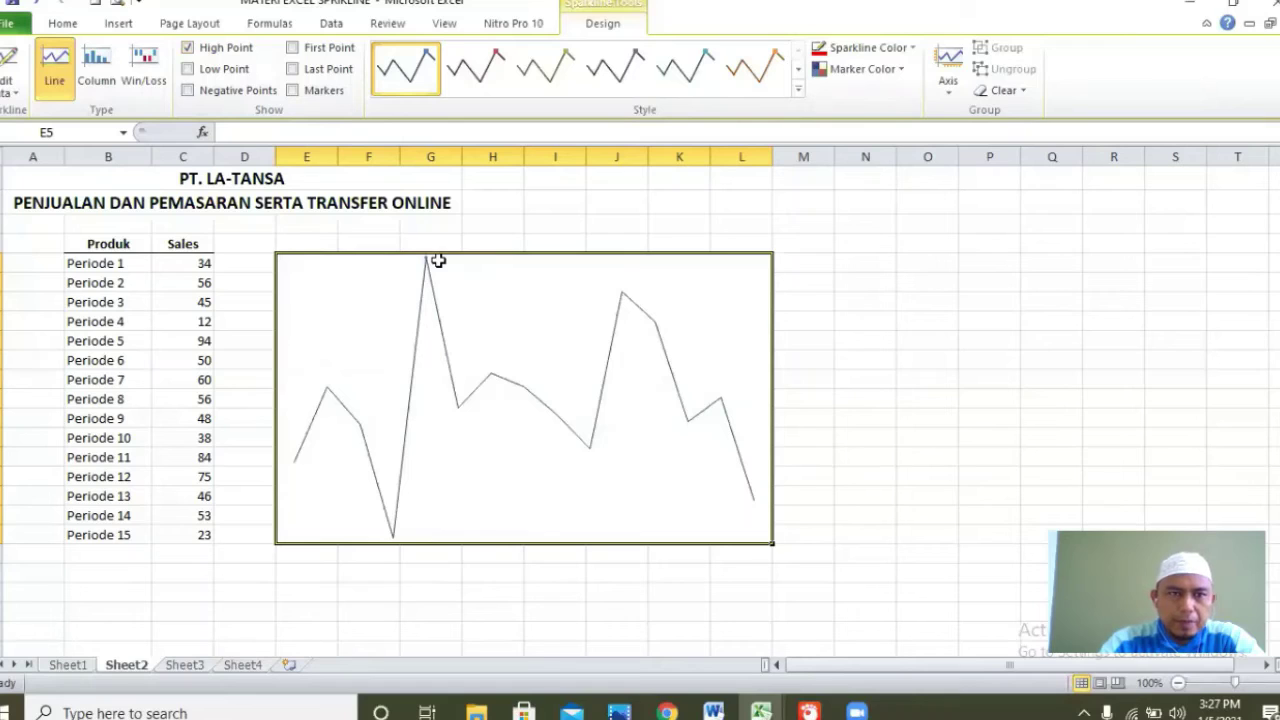
{"action": "left_click", "coordinate": [211, 72]}
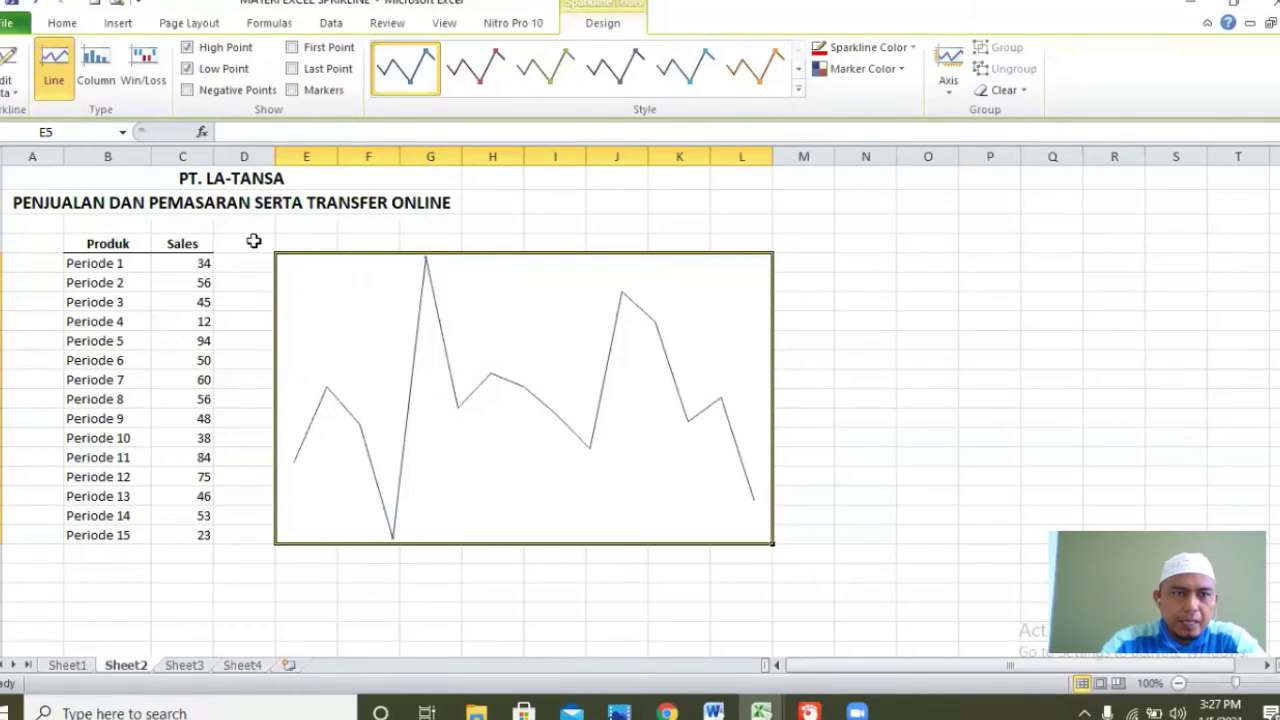
{"action": "left_click", "coordinate": [187, 69]}
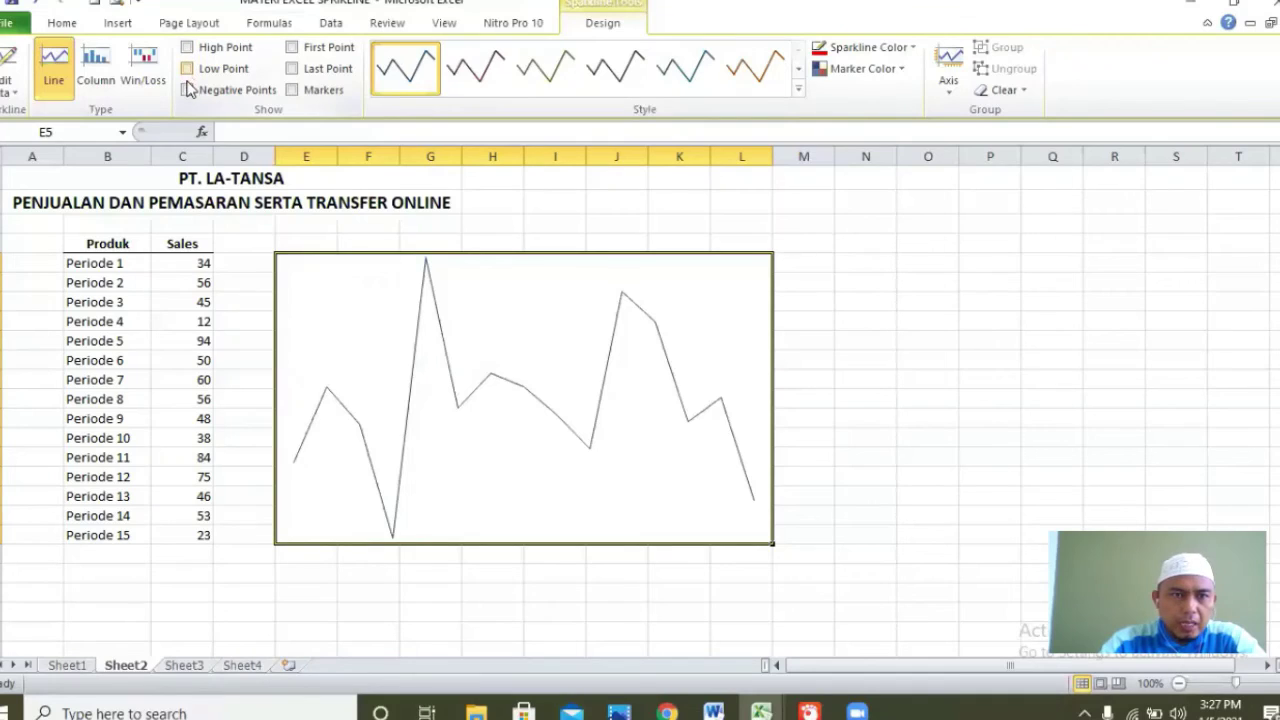
Step: Try the Negative Points, First Point and Last Point highlights on the sparkline and turn them off again
{"action": "left_click", "coordinate": [187, 90]}
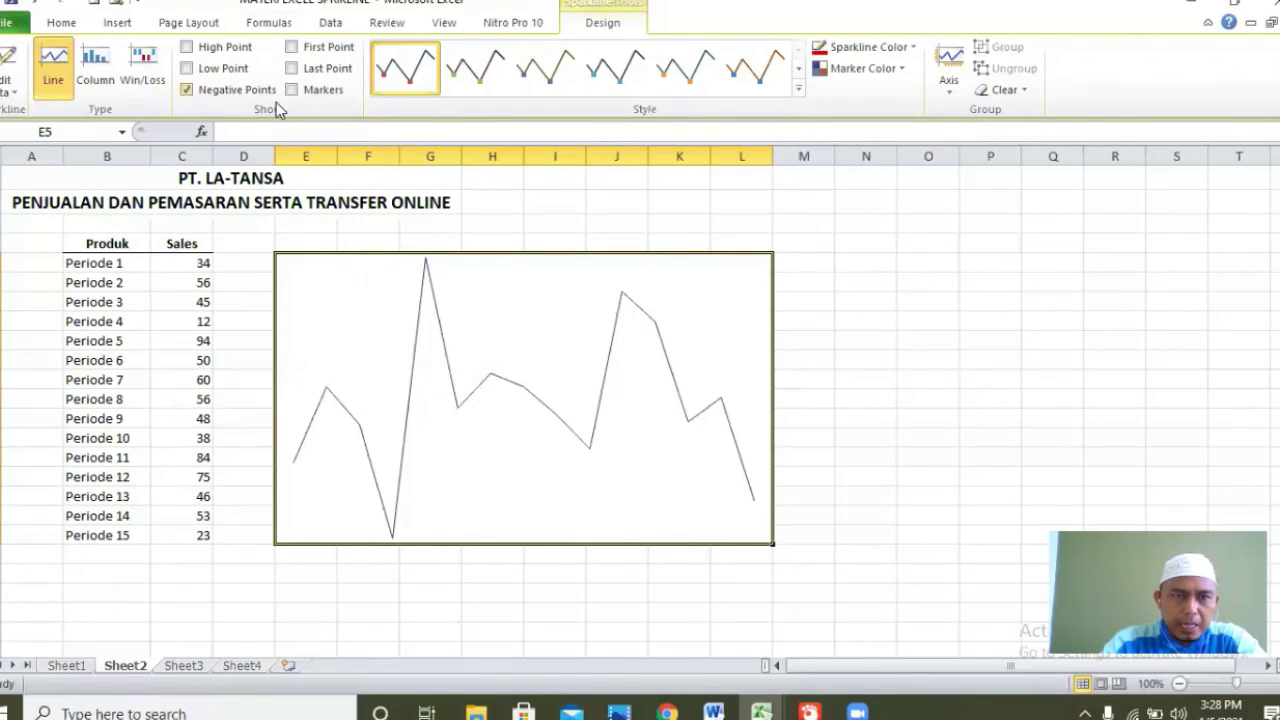
{"action": "left_click", "coordinate": [187, 91]}
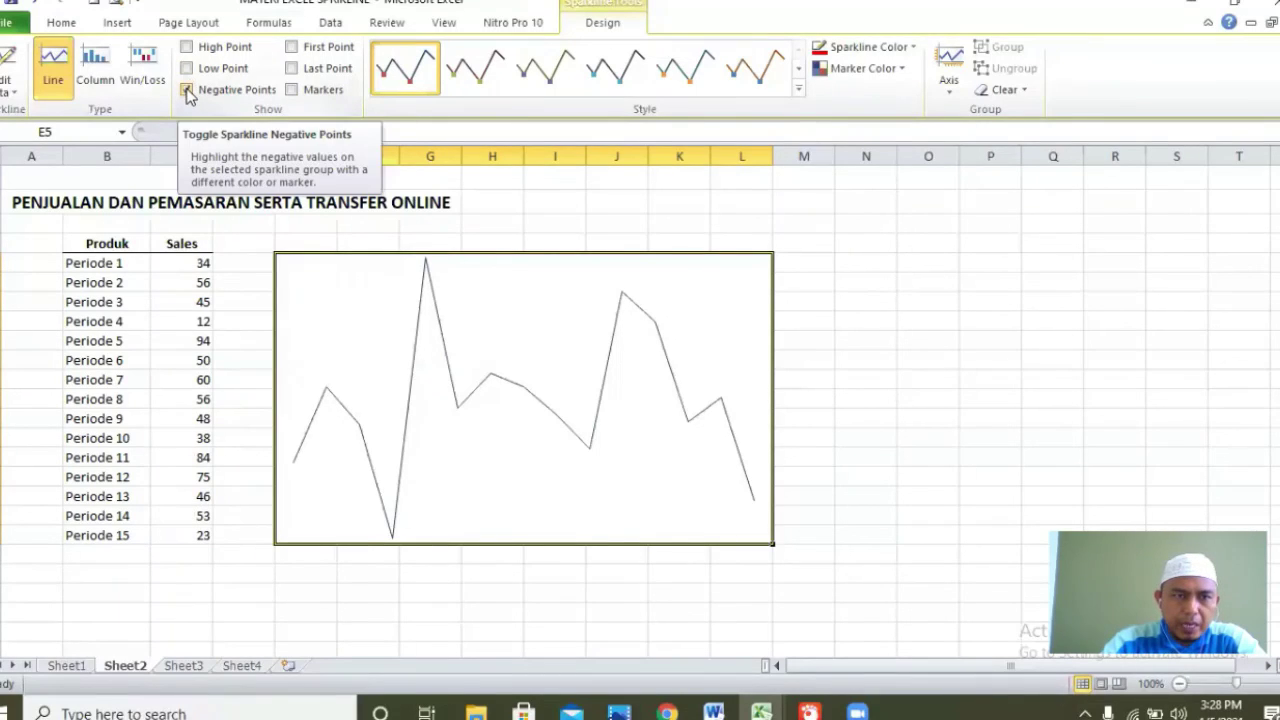
{"action": "left_click", "coordinate": [187, 90]}
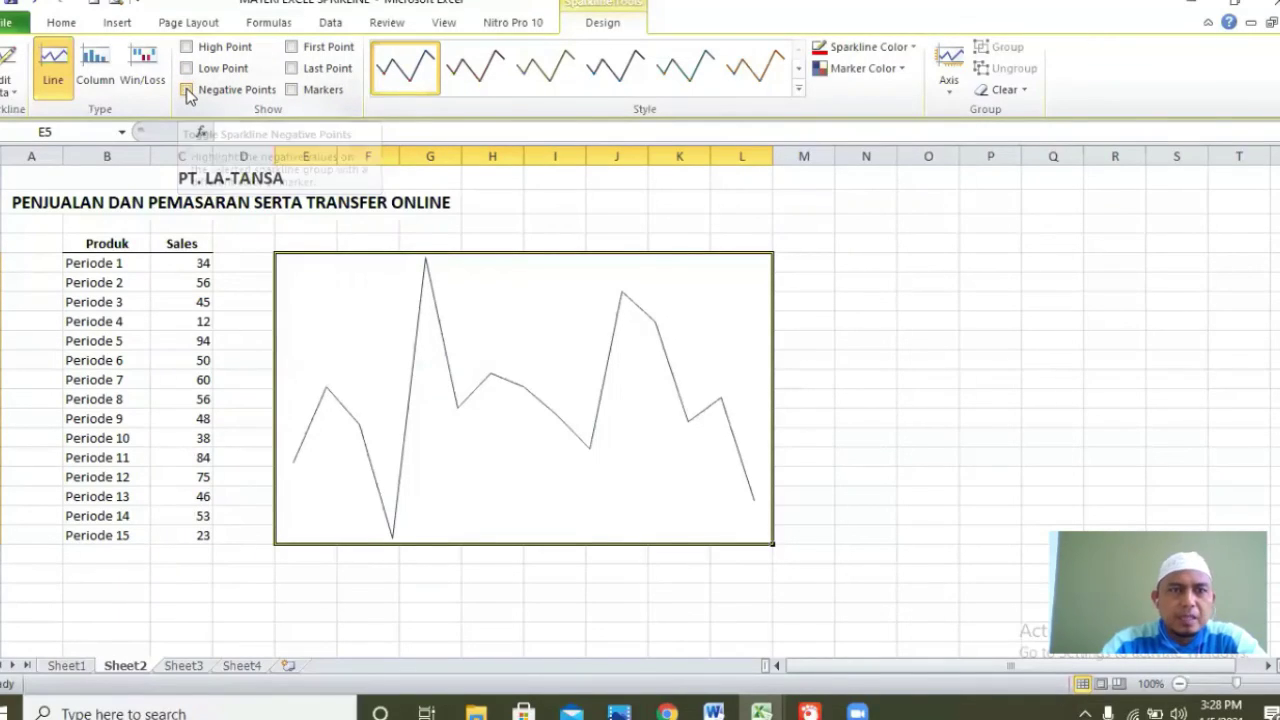
{"action": "left_click", "coordinate": [291, 47]}
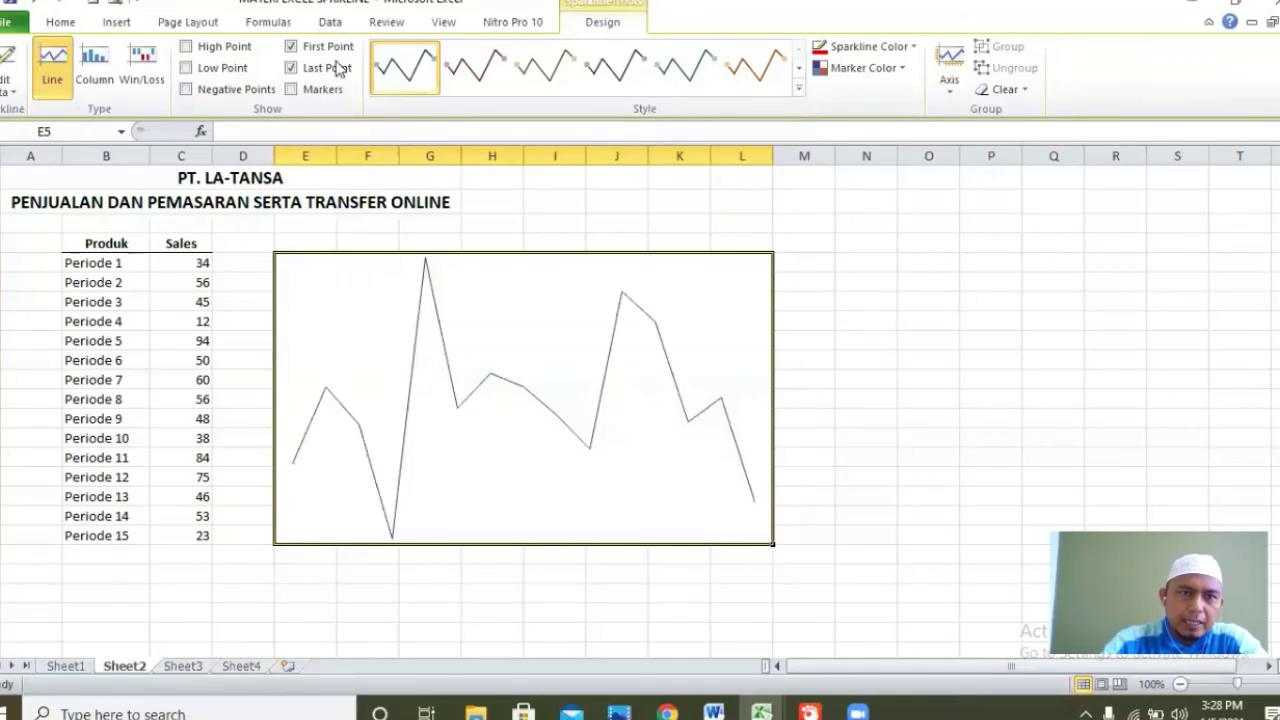
{"action": "left_click", "coordinate": [293, 47]}
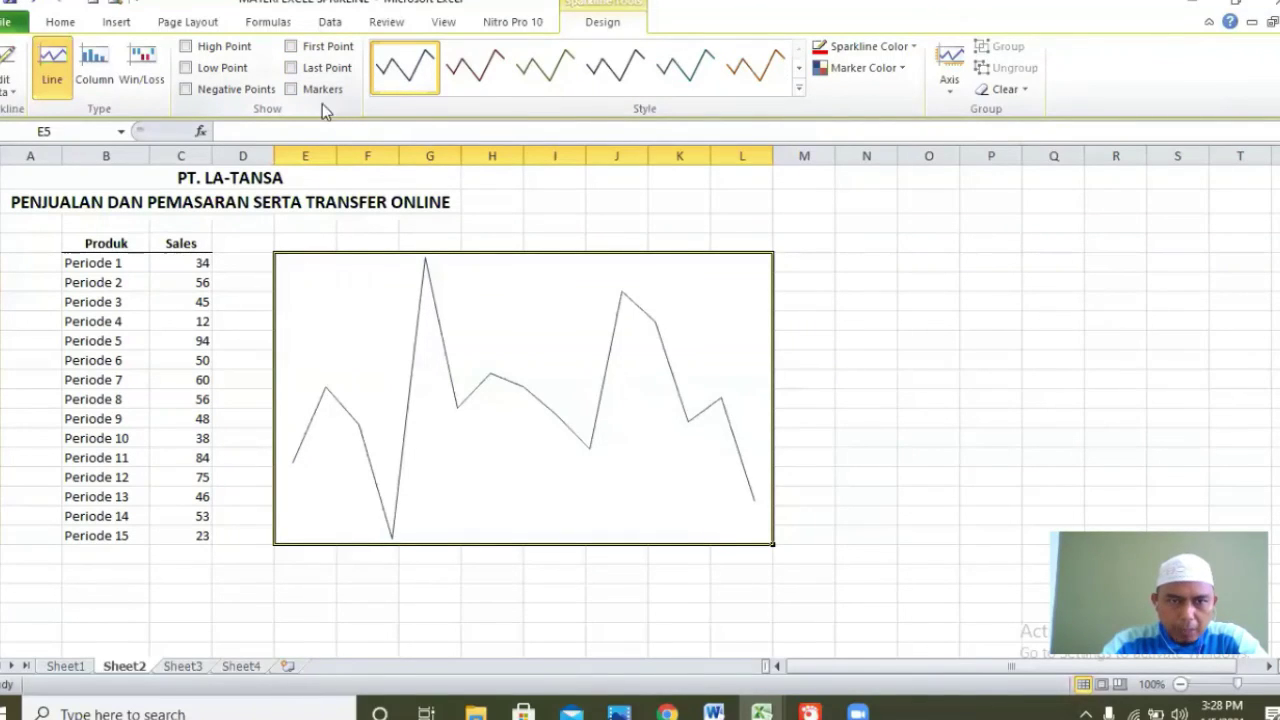
Step: Show markers on all data points of the Sheet2 Line sparkline
{"action": "left_click", "coordinate": [291, 89]}
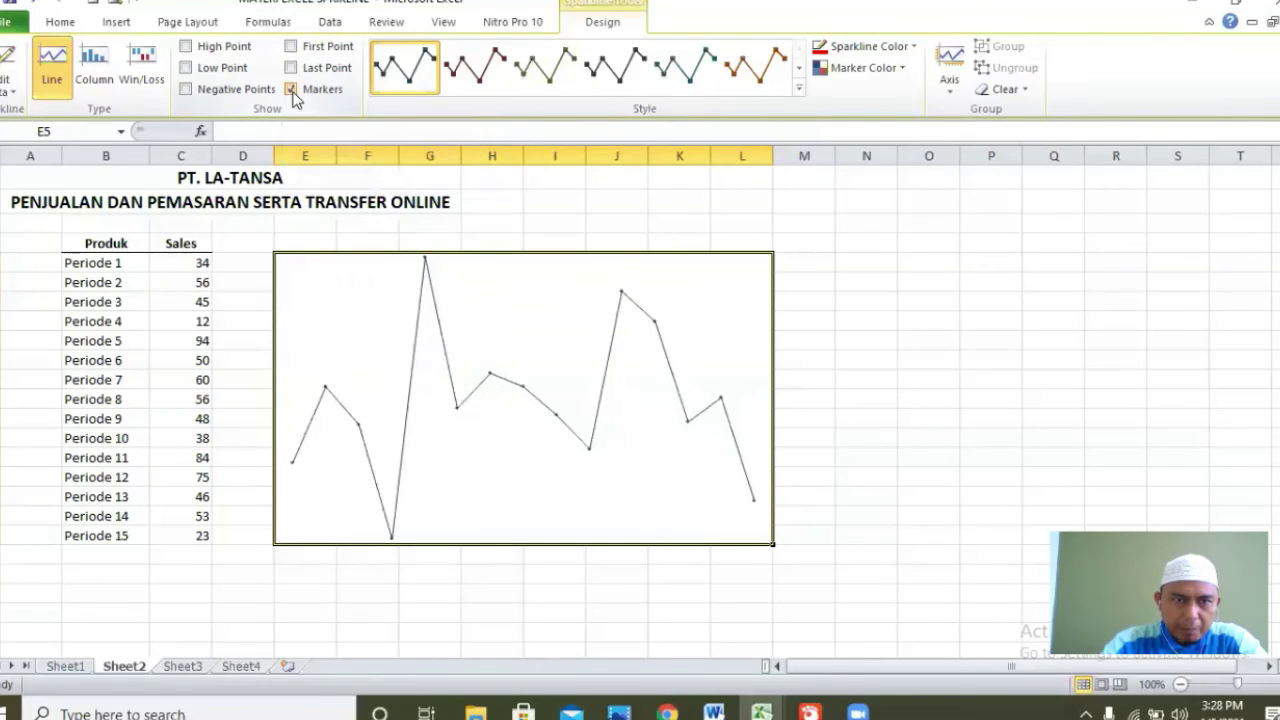